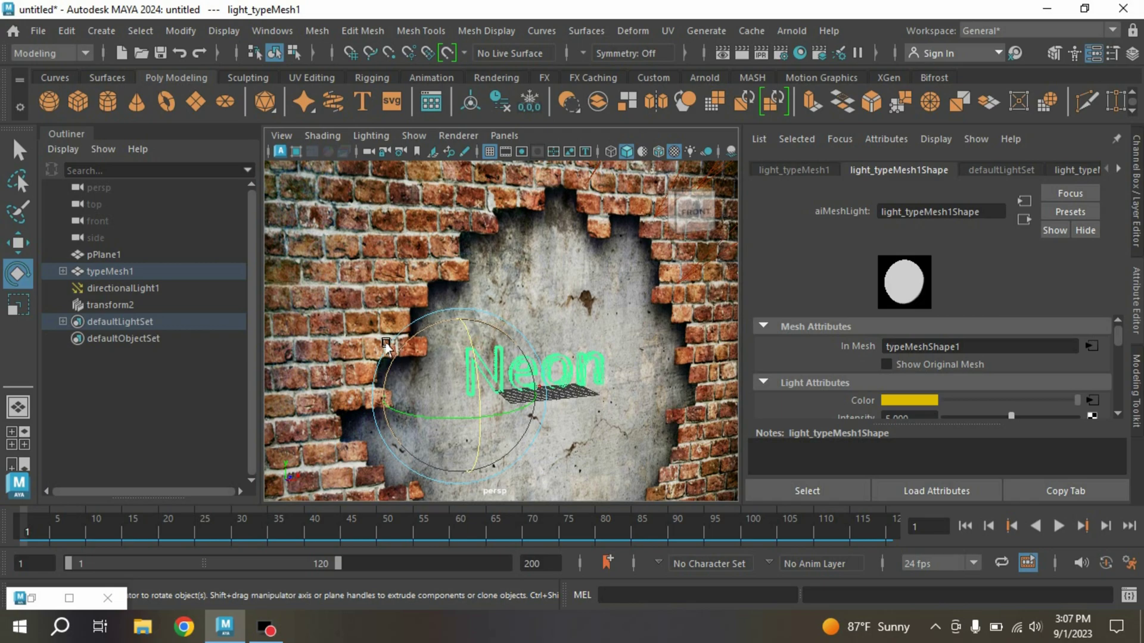
# Step: Discard the unsaved Neon scene and start a fresh empty scene
pyautogui.click(31, 601)
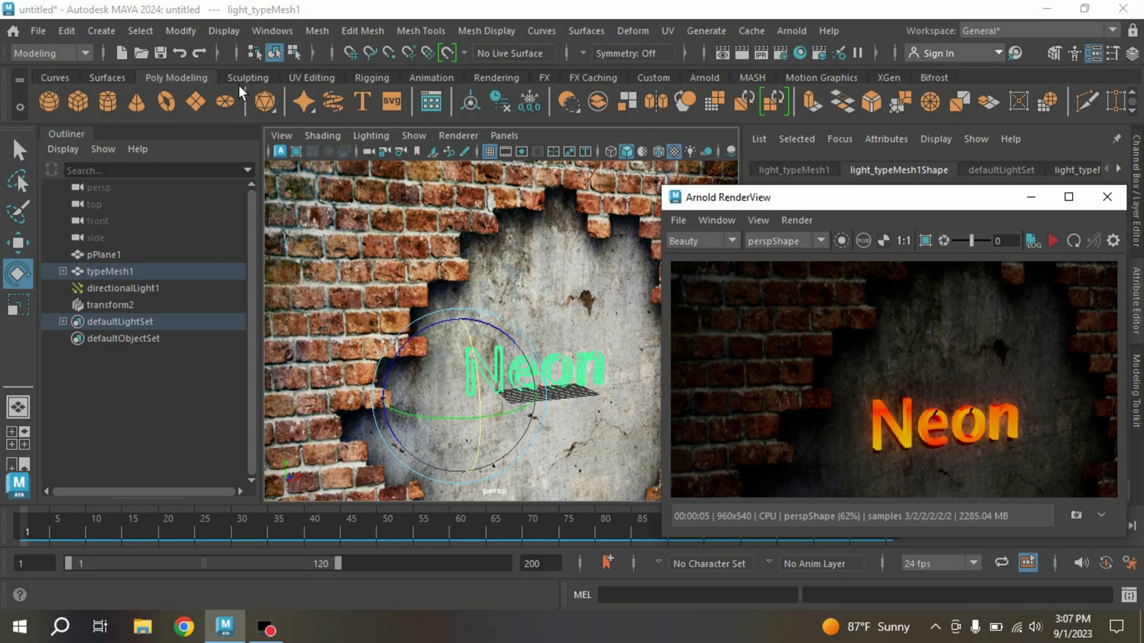
pyautogui.click(1105, 204)
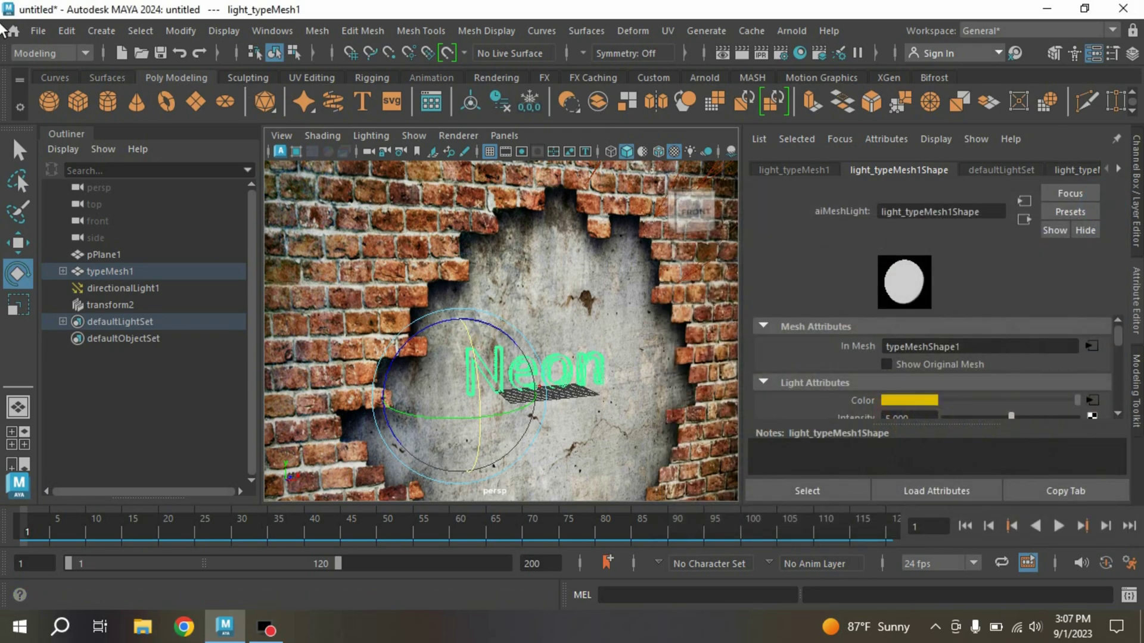
pyautogui.click(38, 30)
pyautogui.click(64, 69)
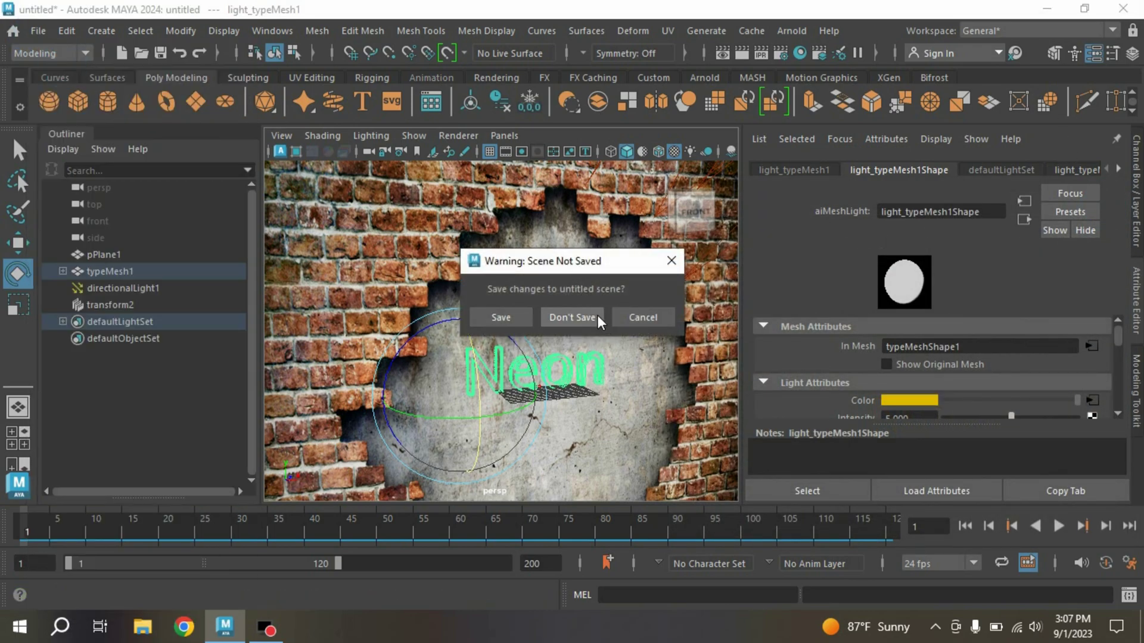
pyautogui.click(572, 318)
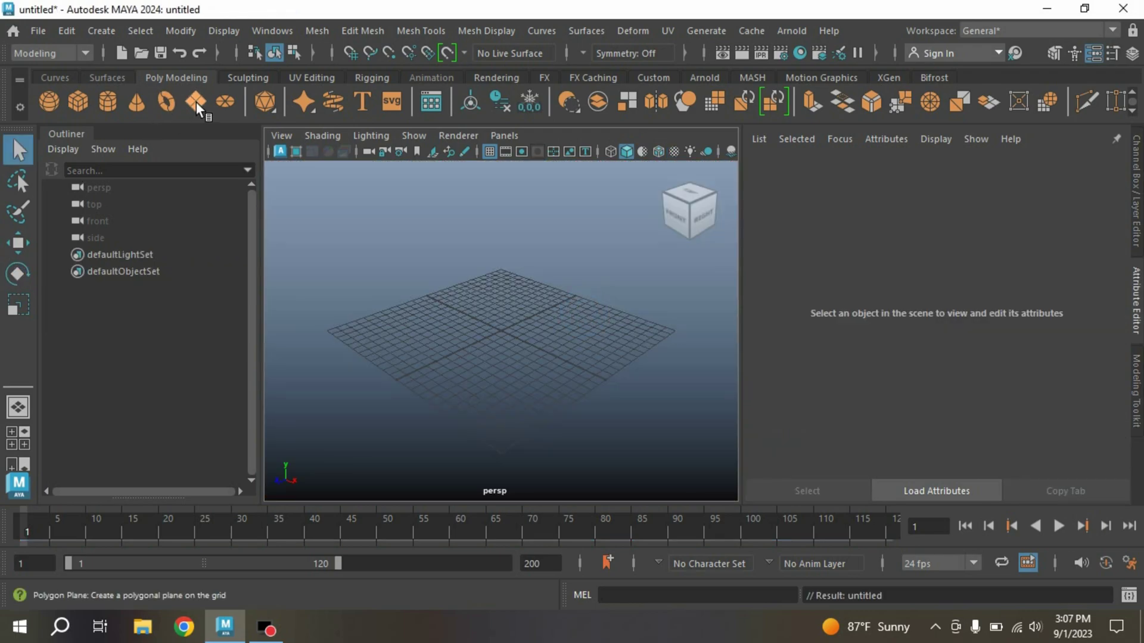
# Step: Create a polygon plane and scale it up uniformly
pyautogui.click(196, 102)
pyautogui.click(19, 307)
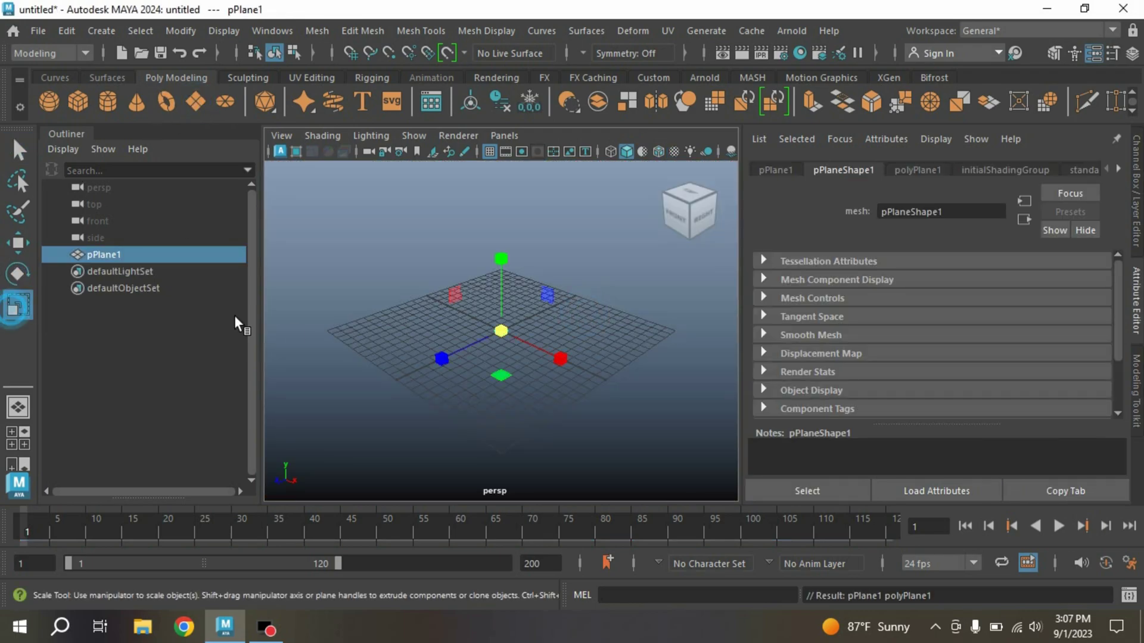
pyautogui.moveTo(503, 333)
pyautogui.mouseDown()
pyautogui.moveTo(520, 360)
pyautogui.moveTo(563, 340)
pyautogui.mouseUp()
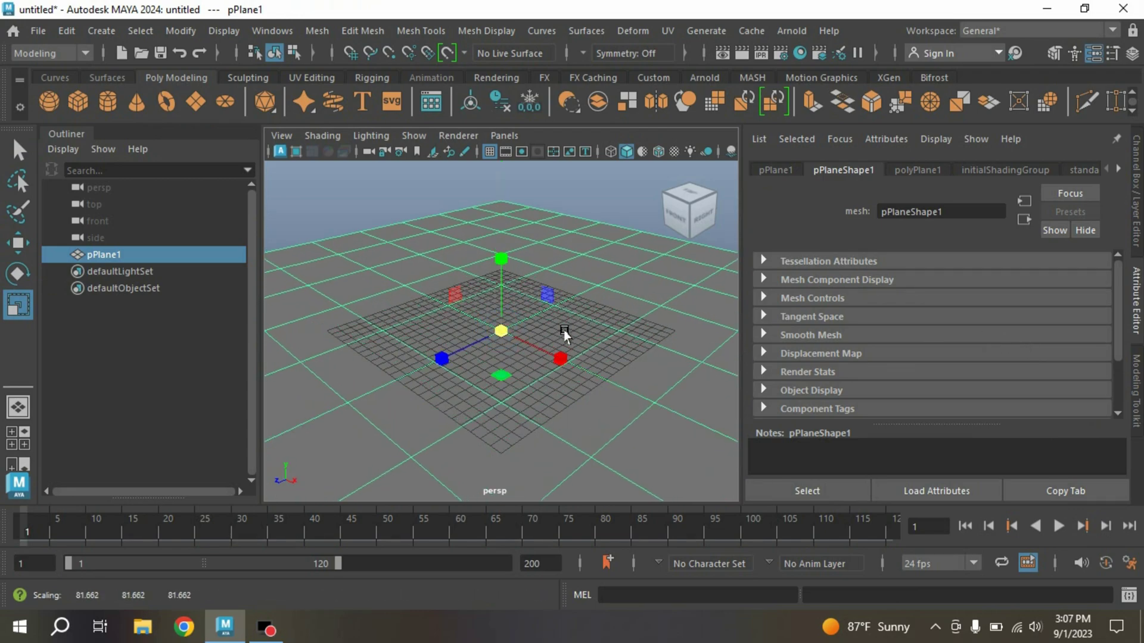
pyautogui.rightClick(568, 331)
# Step: Assign a new Lambert material to the plane with a File node mapped to its Color
pyautogui.click(563, 561)
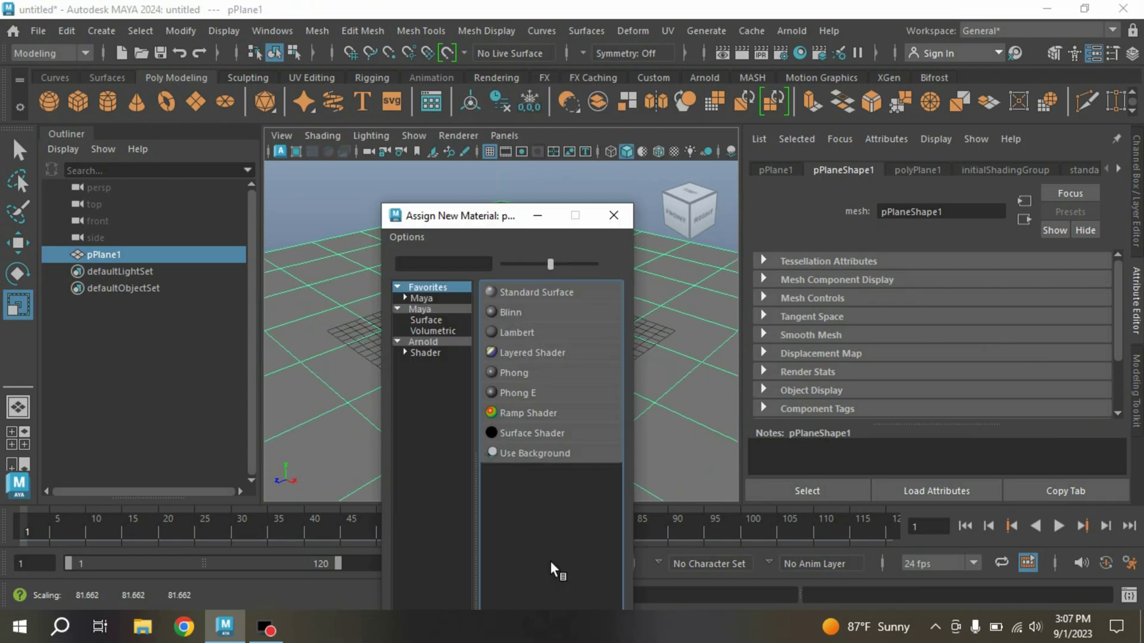
pyautogui.click(516, 332)
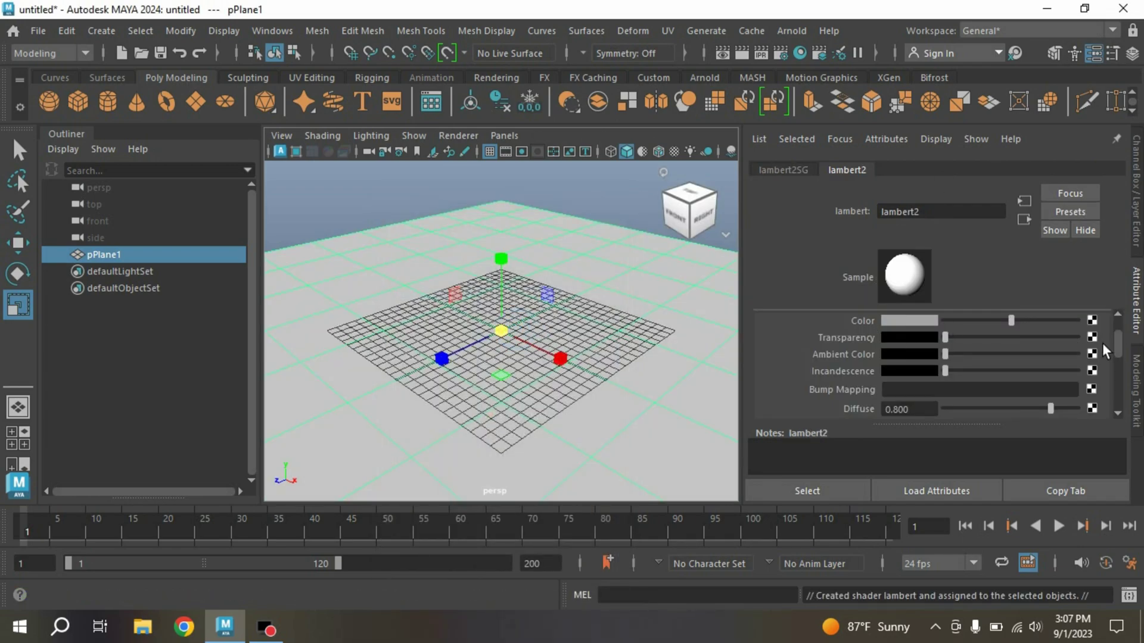
pyautogui.scroll(2, 1116, 338)
pyautogui.click(1093, 358)
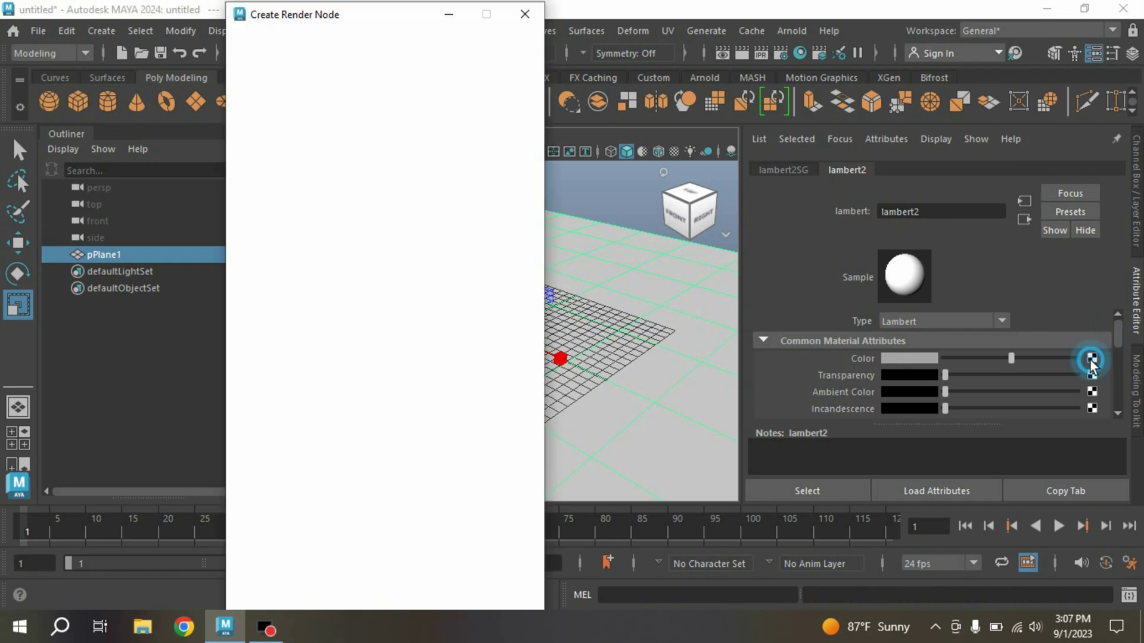
pyautogui.click(367, 149)
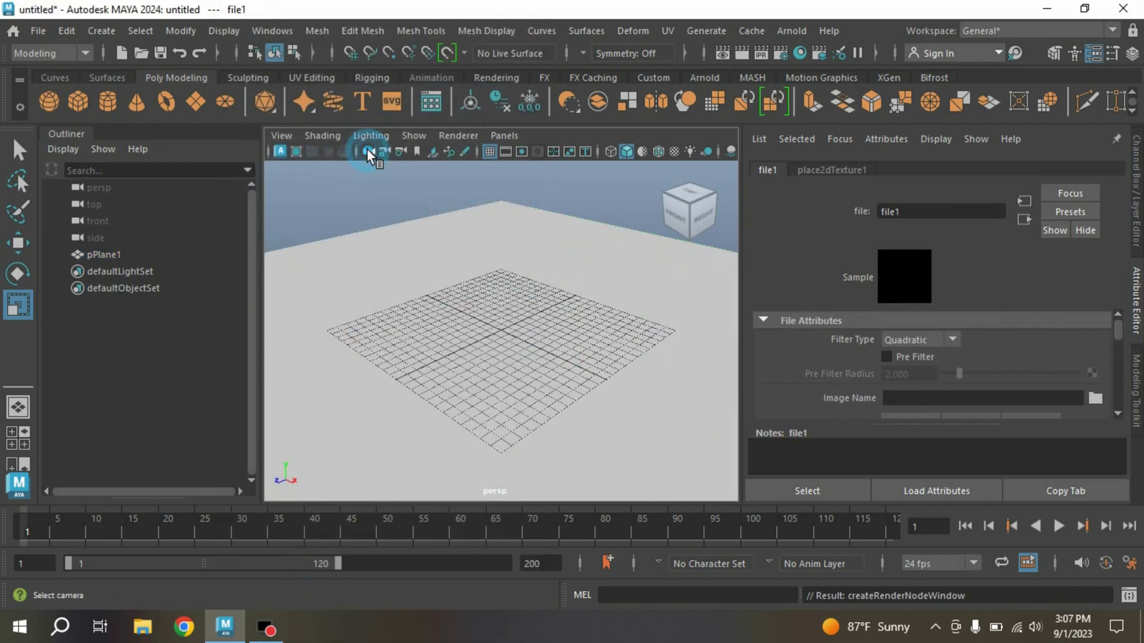
# Step: Load the brick-wall jpg from Desktop as the texture and show it textured in the viewport
pyautogui.click(1096, 398)
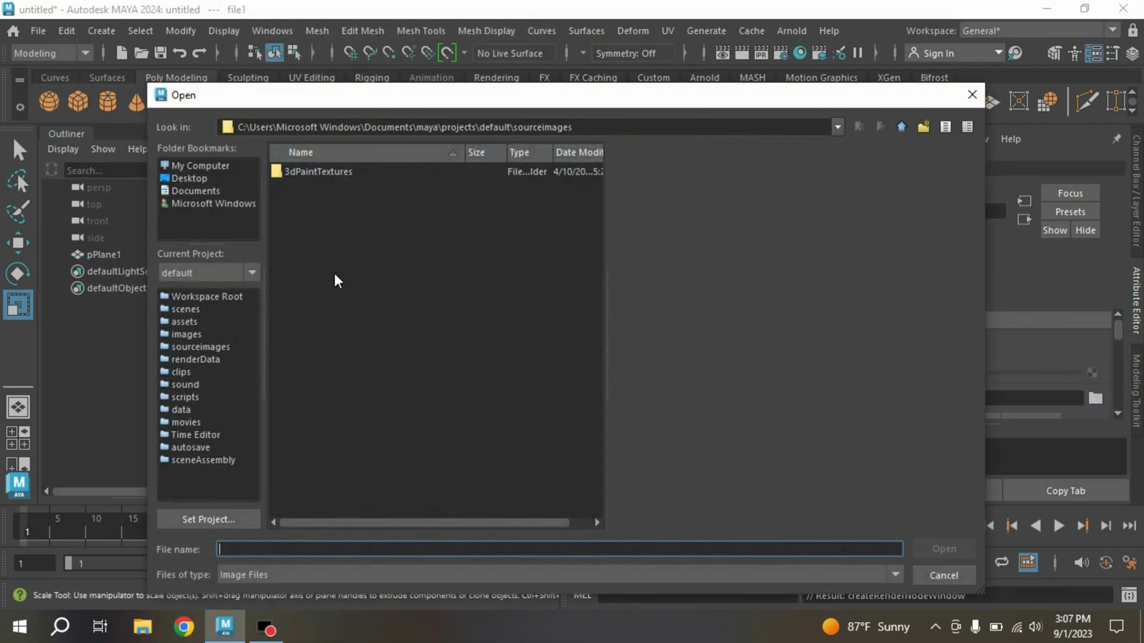
pyautogui.click(187, 180)
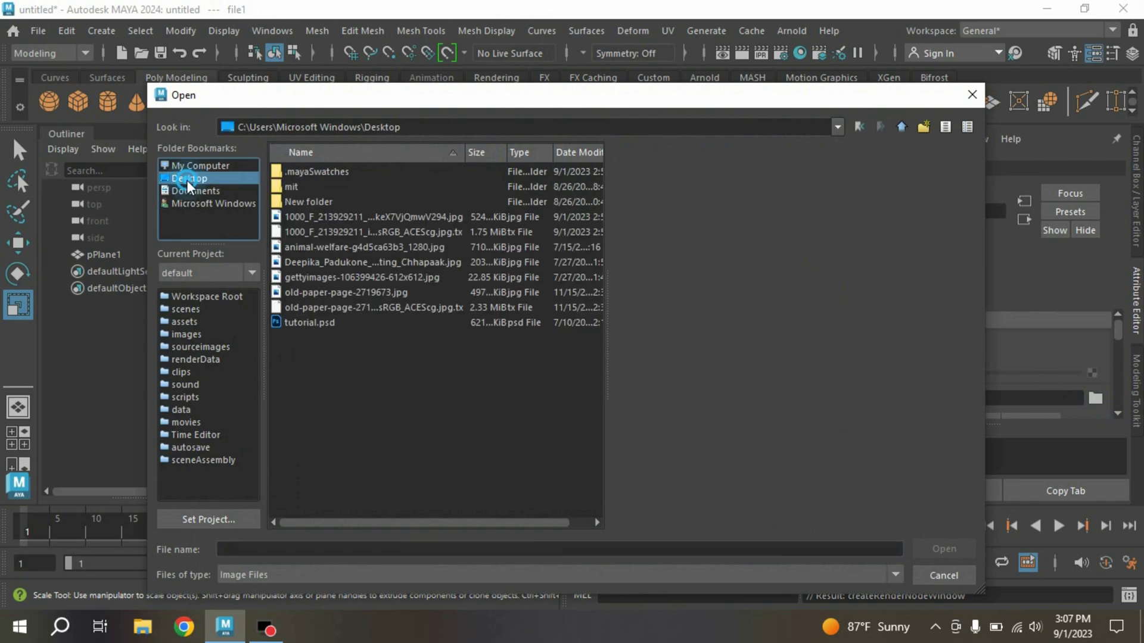
pyautogui.click(339, 217)
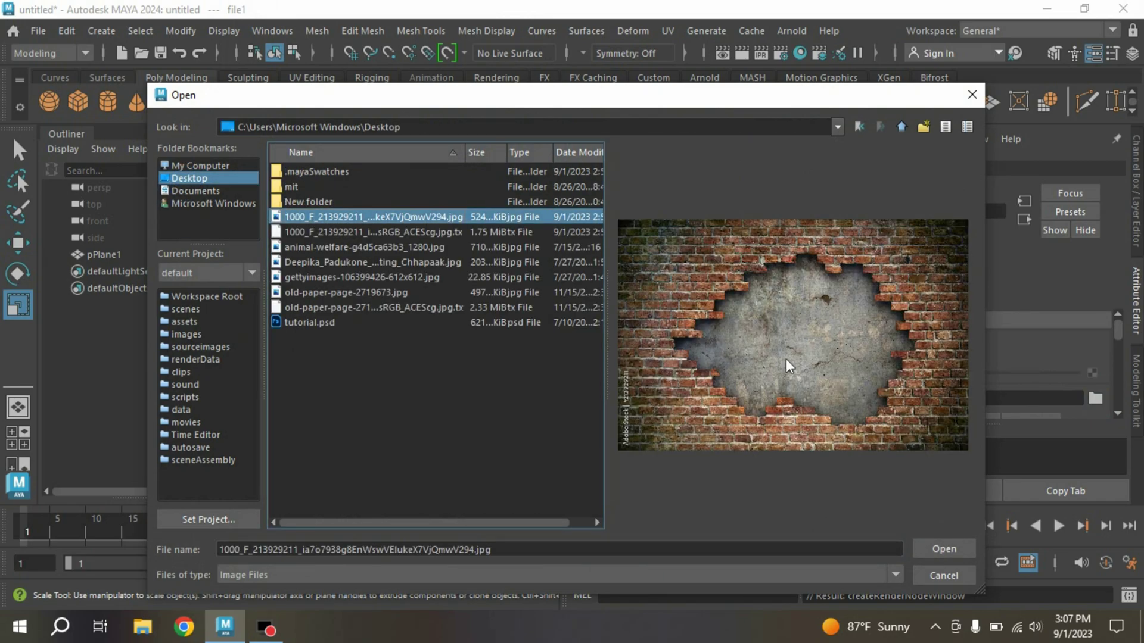
pyautogui.click(944, 550)
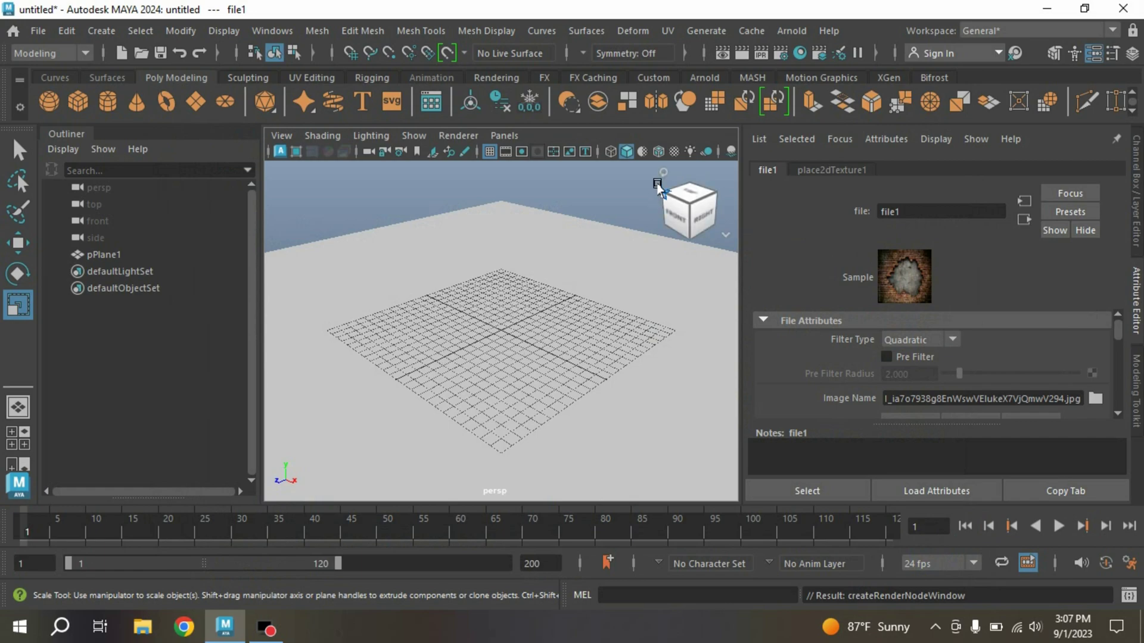
pyautogui.click(674, 151)
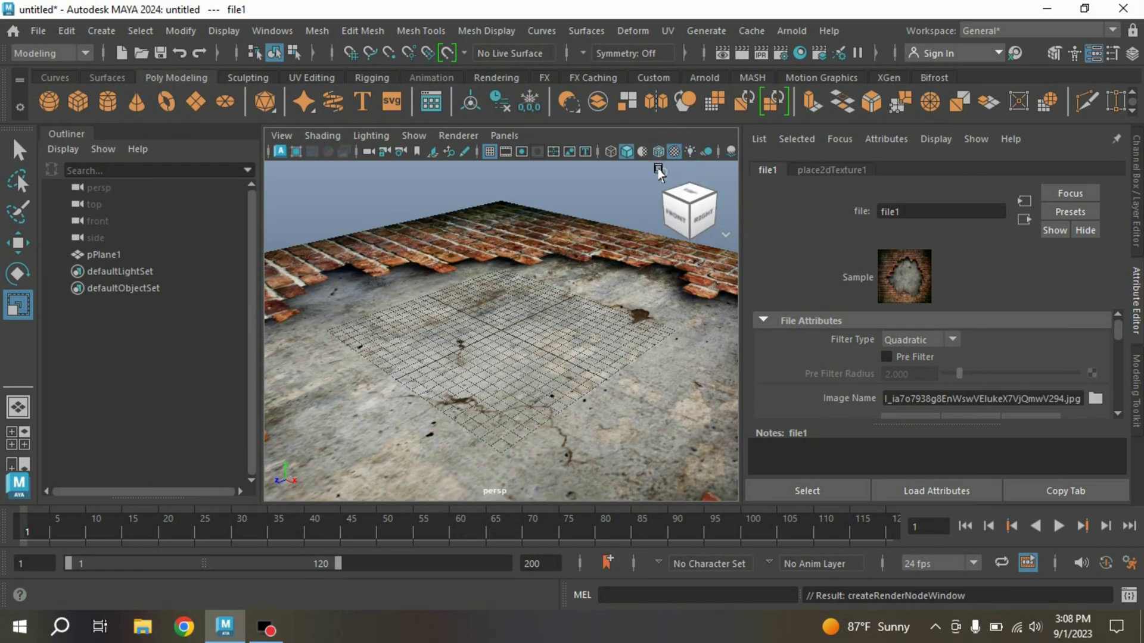
pyautogui.press('r')
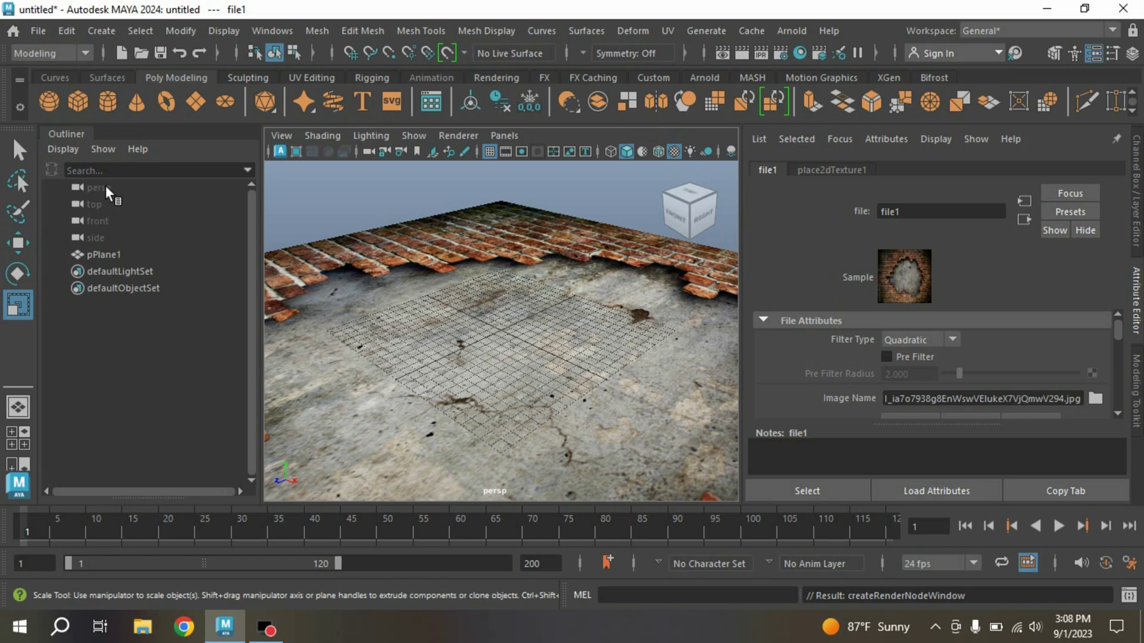
pyautogui.click(100, 31)
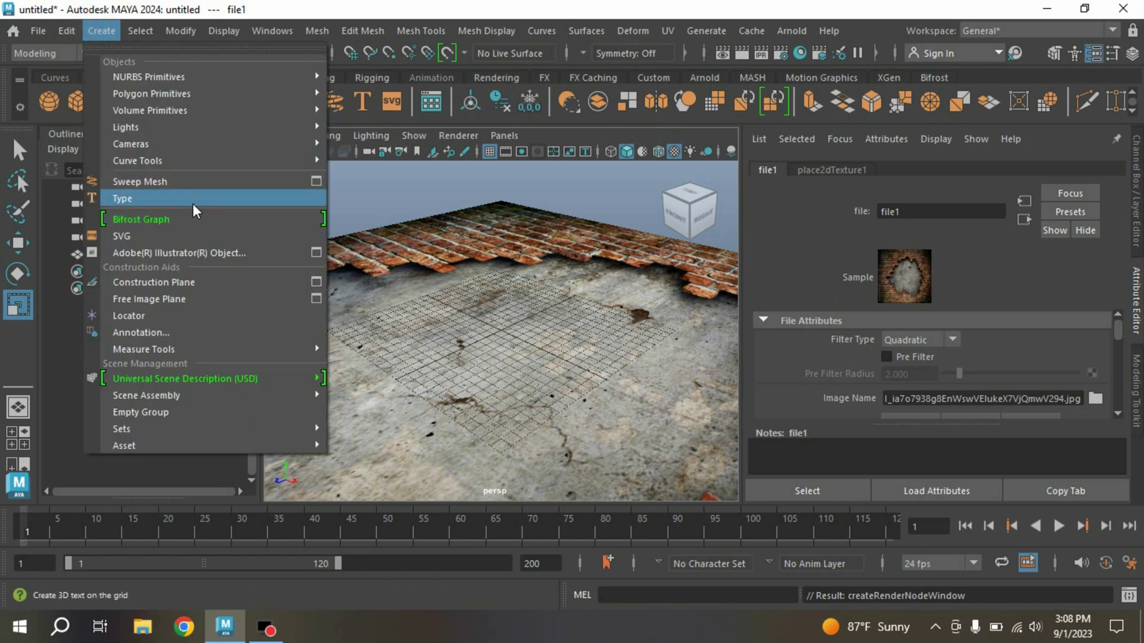
# Step: Create a Type object and change its text to 'Animation'
pyautogui.click(192, 200)
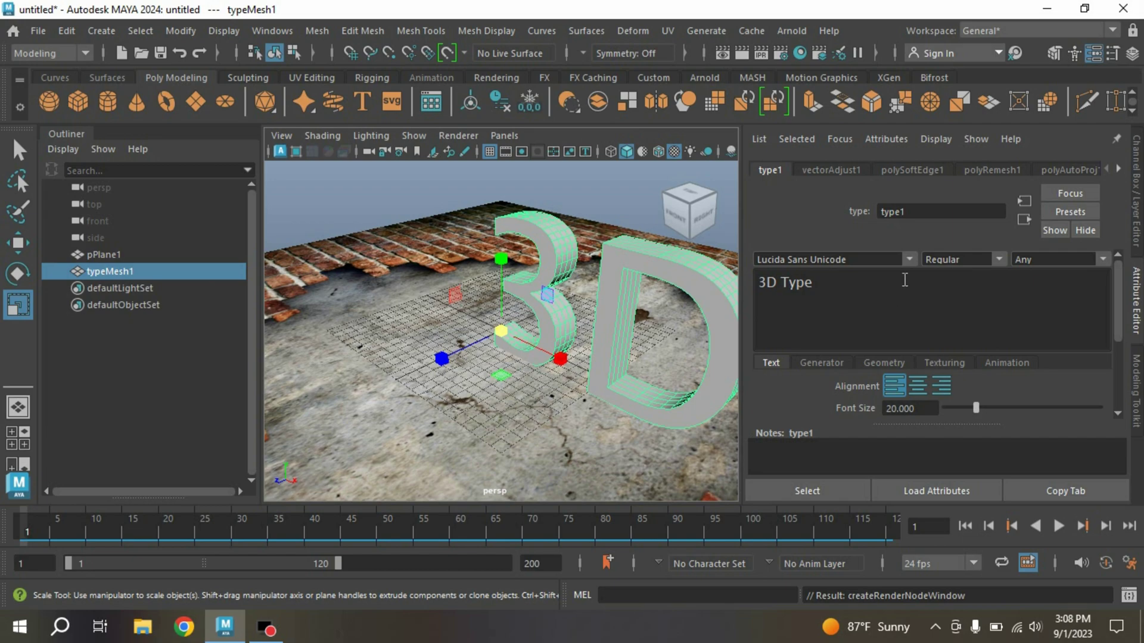
pyautogui.doubleClick(824, 288)
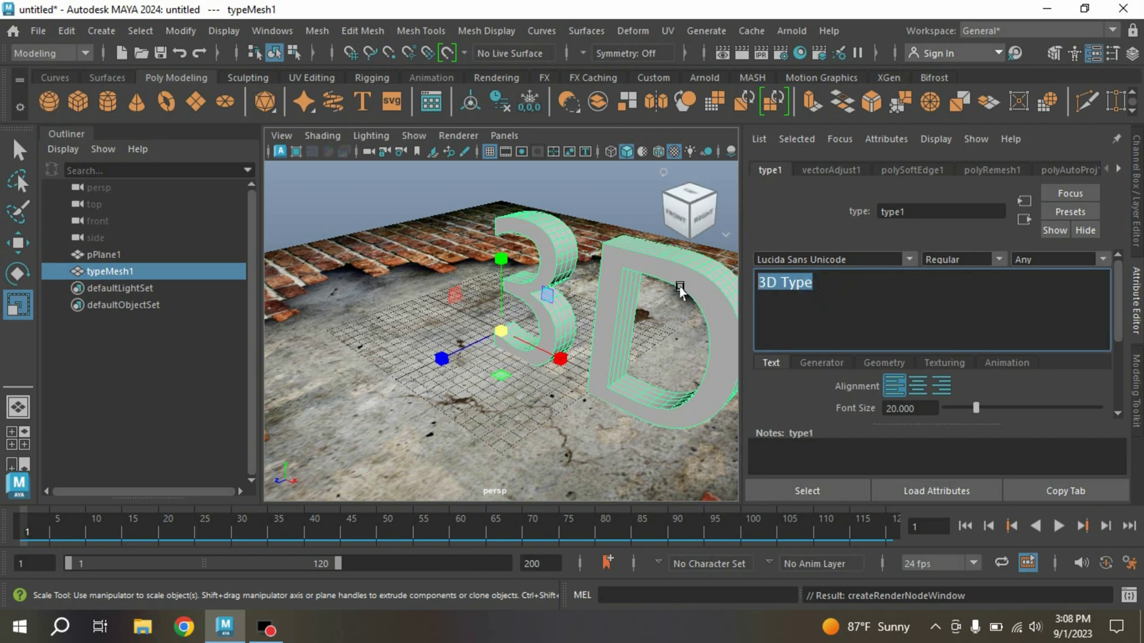
pyautogui.write('Animation')
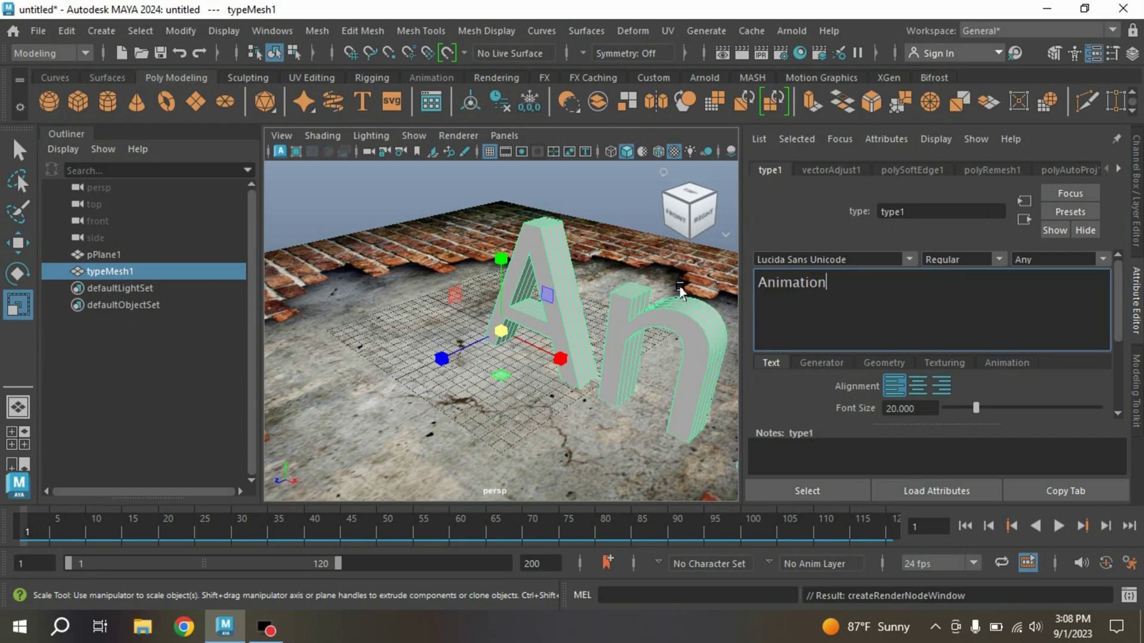
pyautogui.click(545, 248)
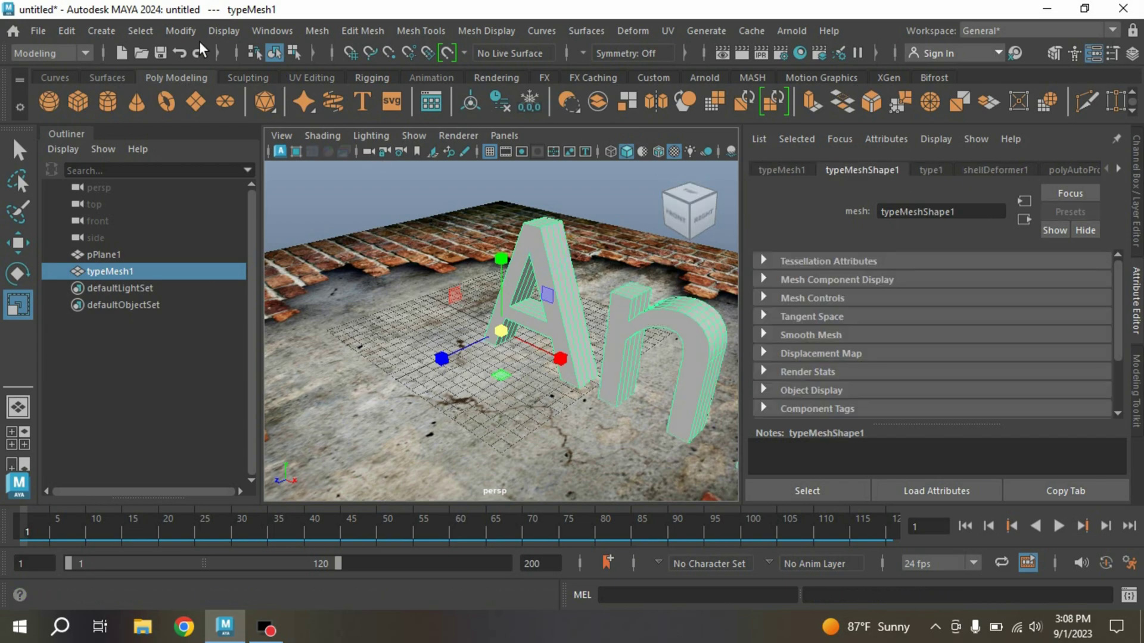
# Step: Centre the text's pivot and move it up above the plane
pyautogui.click(180, 32)
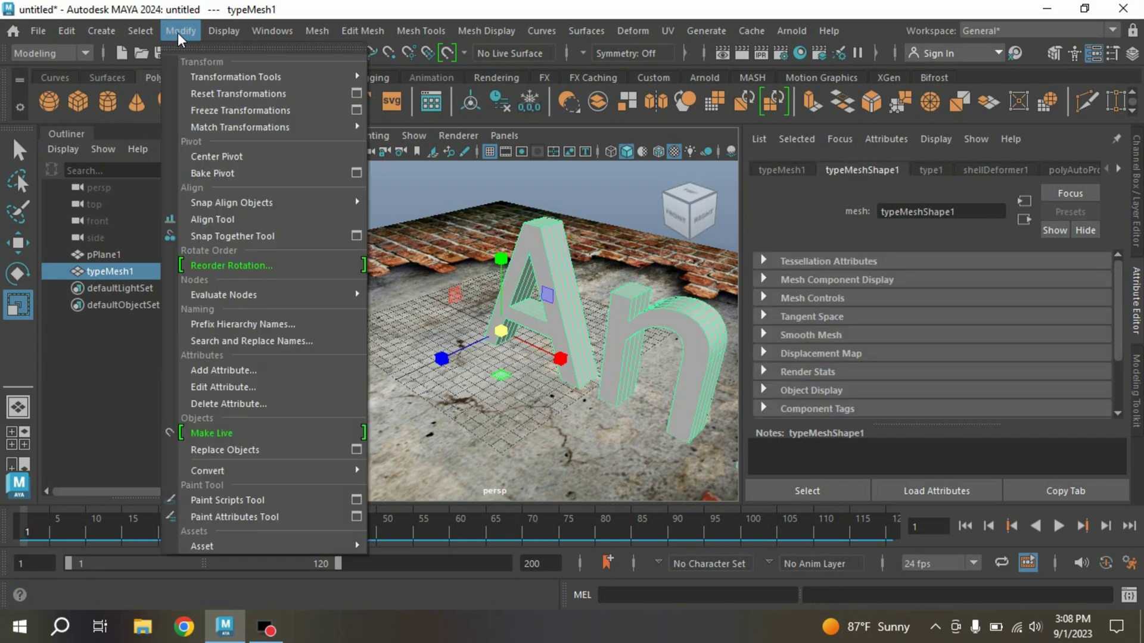
pyautogui.click(216, 156)
pyautogui.scroll(-3, 332, 342)
pyautogui.press('w')
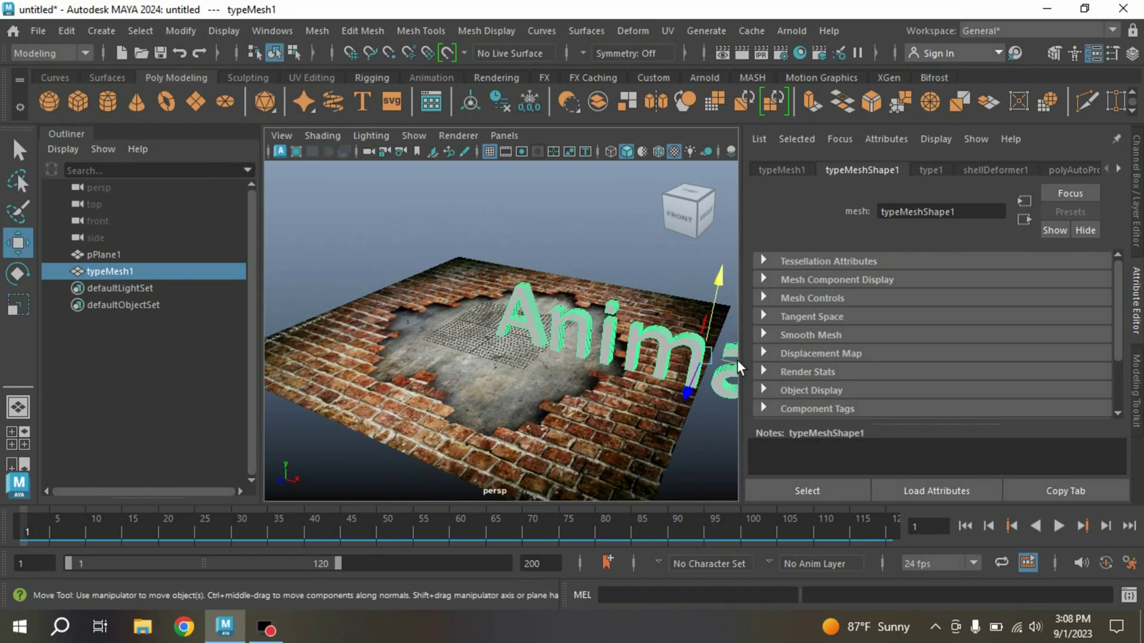
pyautogui.moveTo(737, 360); pyautogui.dragTo(506, 360)
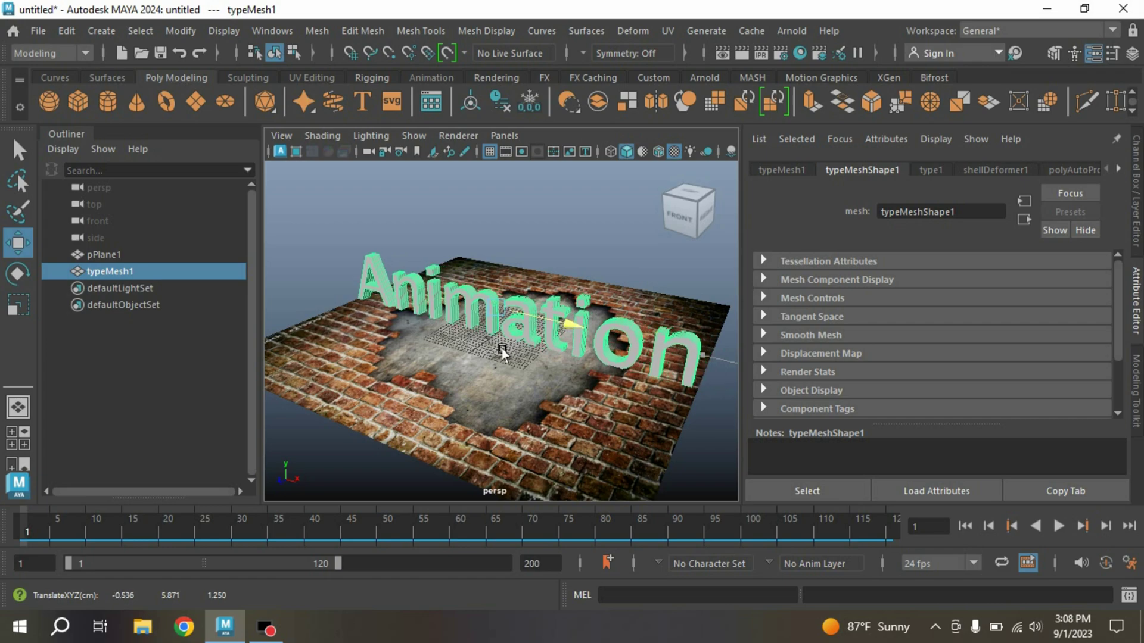
# Step: Rotate pPlane1 upright with Rotate X set to 90 in the Channel Box
pyautogui.click(507, 384)
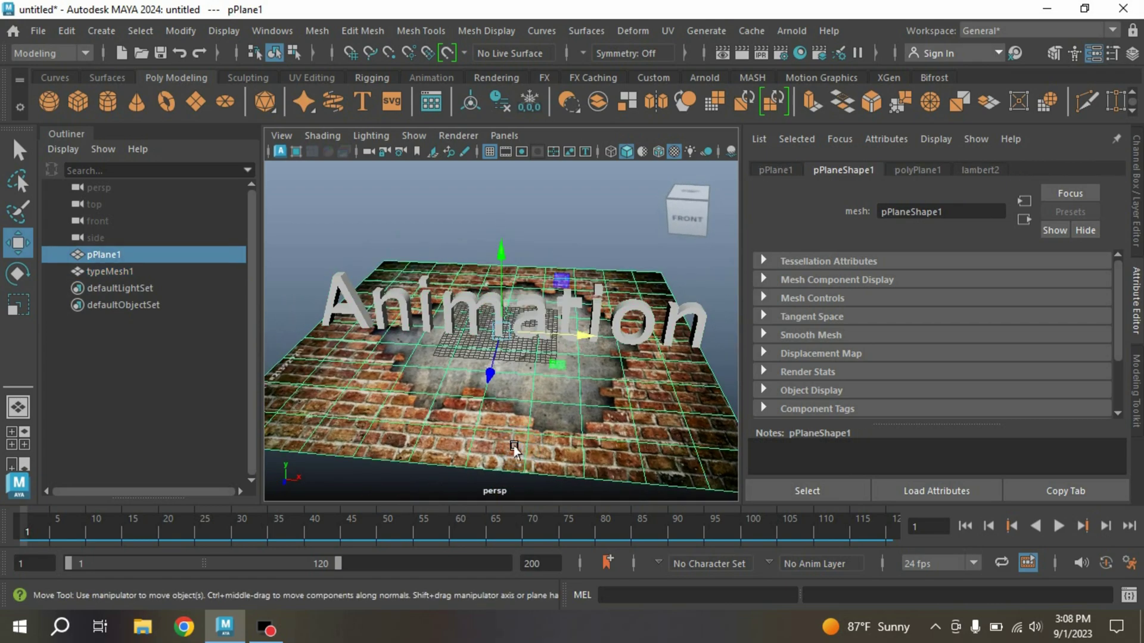
pyautogui.click(18, 274)
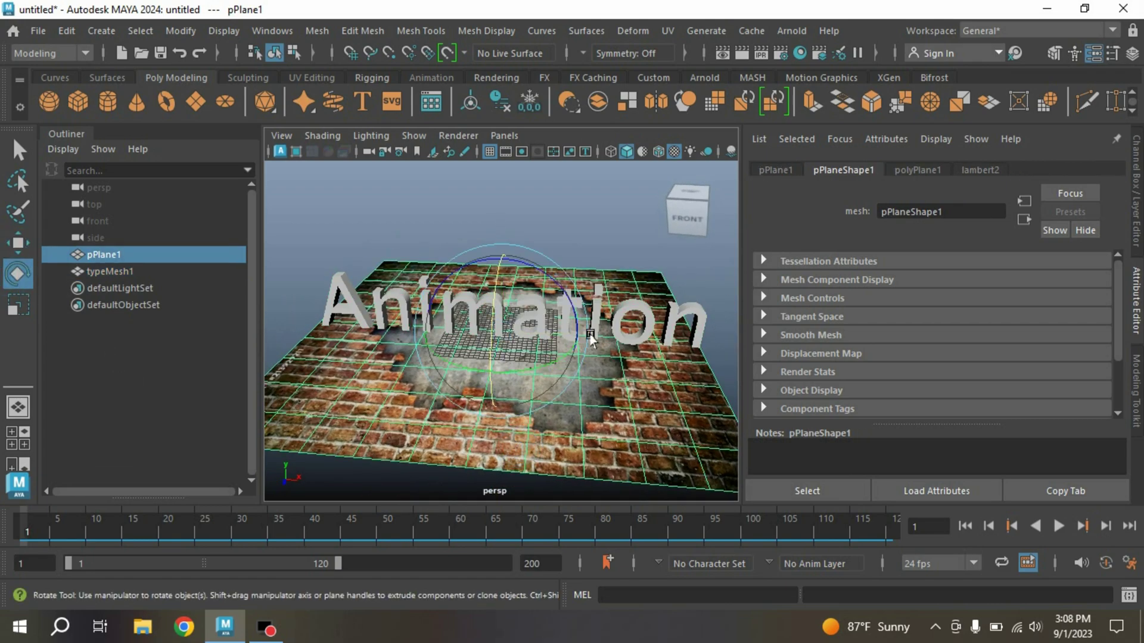
pyautogui.moveTo(501, 295); pyautogui.dragTo(487, 341)
pyautogui.click(1083, 225)
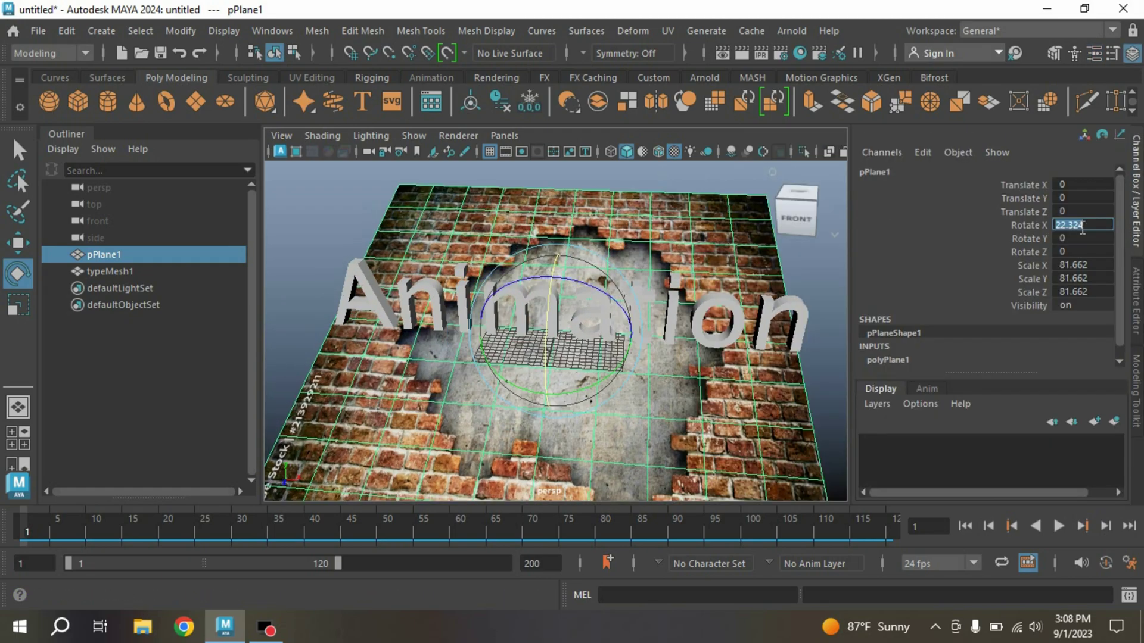
pyautogui.write('90')
pyautogui.press('Return')
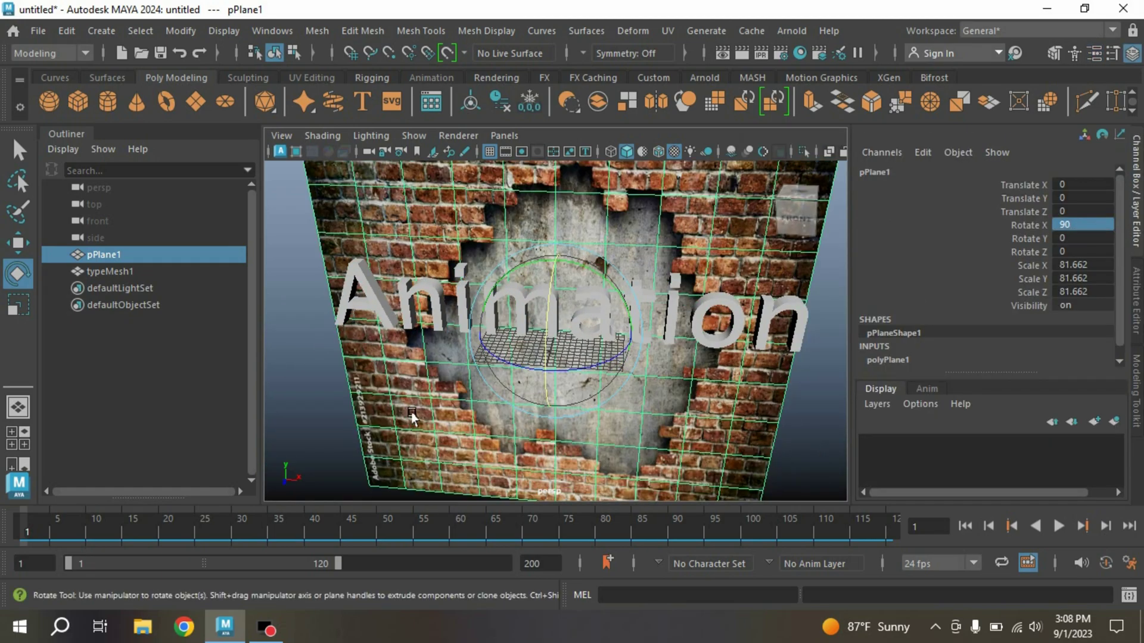
# Step: Scale the brick plane up greatly so it fills the backdrop
pyautogui.keyDown('alt'); pyautogui.moveTo(560, 410); pyautogui.dragTo(563, 376); pyautogui.keyUp('alt')
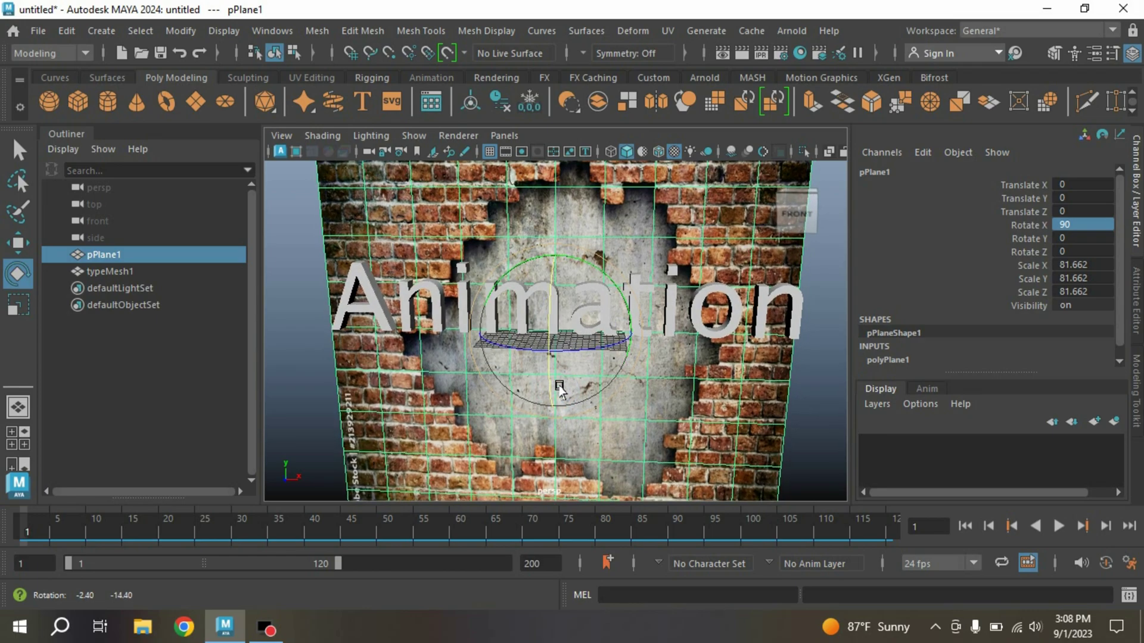
pyautogui.press('r')
pyautogui.moveTo(557, 329); pyautogui.dragTo(642, 358)
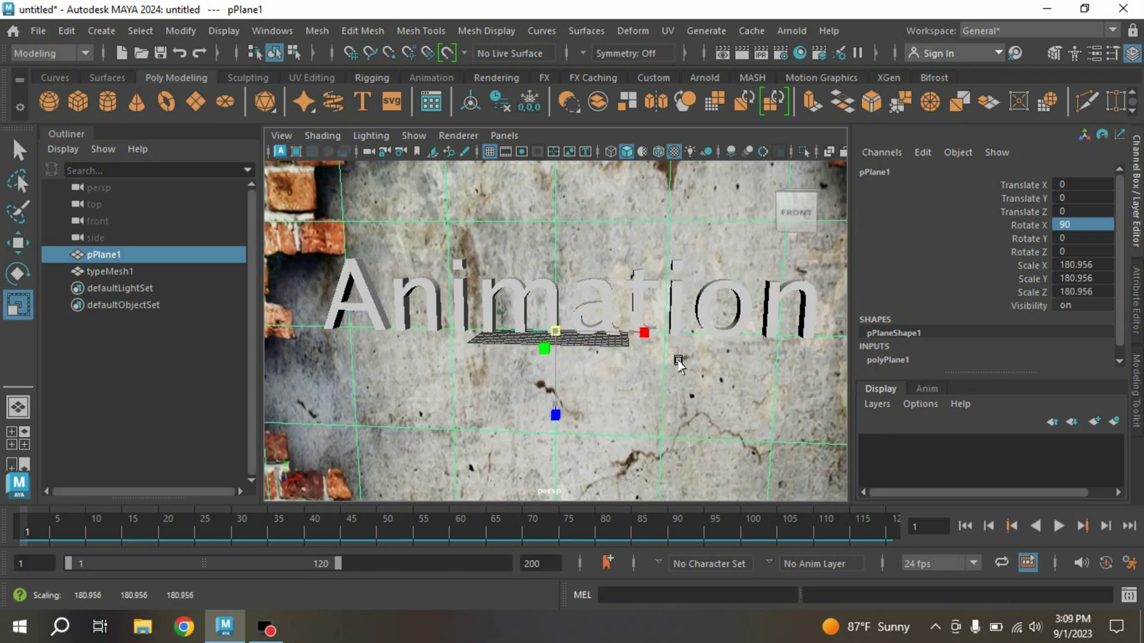
pyautogui.moveTo(641, 357)
pyautogui.mouseDown()
pyautogui.moveTo(680, 370)
pyautogui.moveTo(670, 418)
pyautogui.mouseUp()
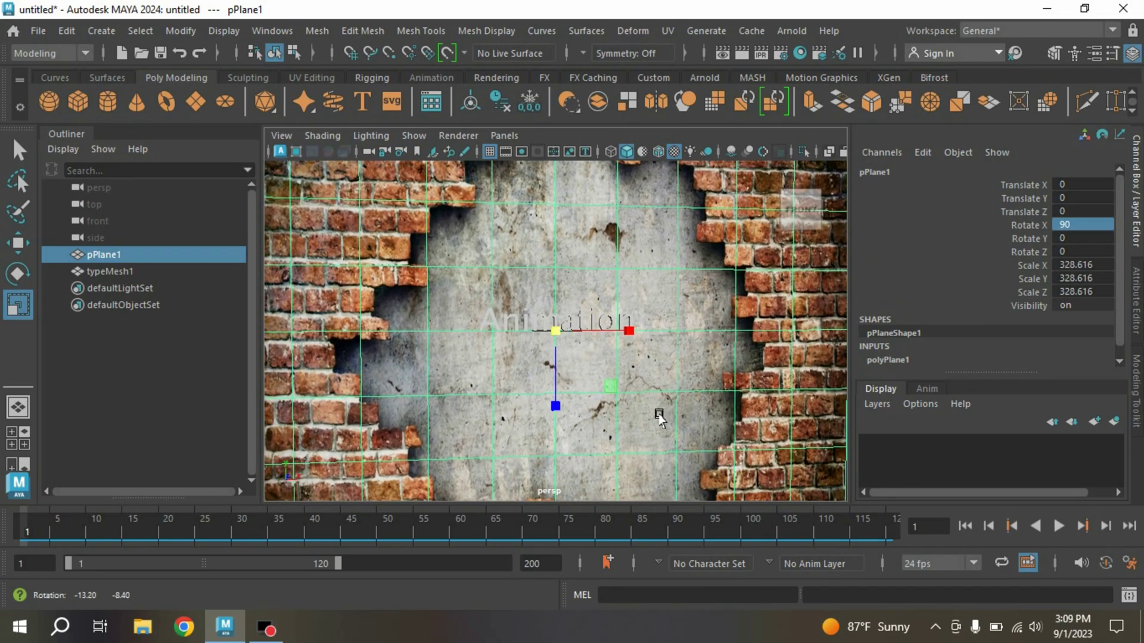
# Step: Select typeMesh1 and scale the Animation text up
pyautogui.click(92, 271)
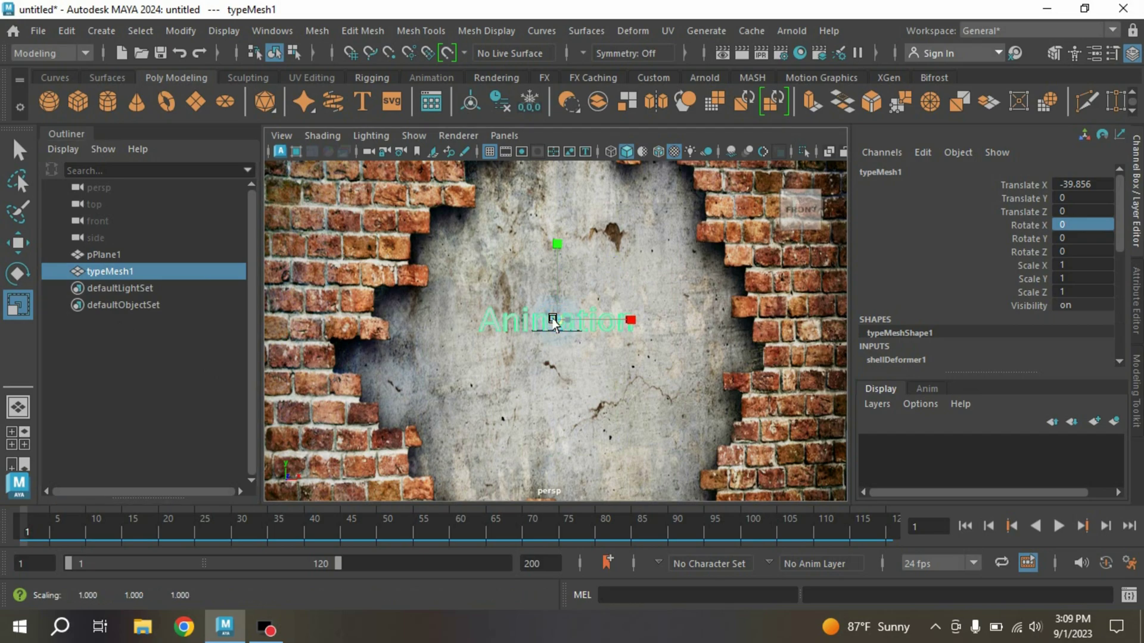
pyautogui.moveTo(554, 323); pyautogui.dragTo(617, 343)
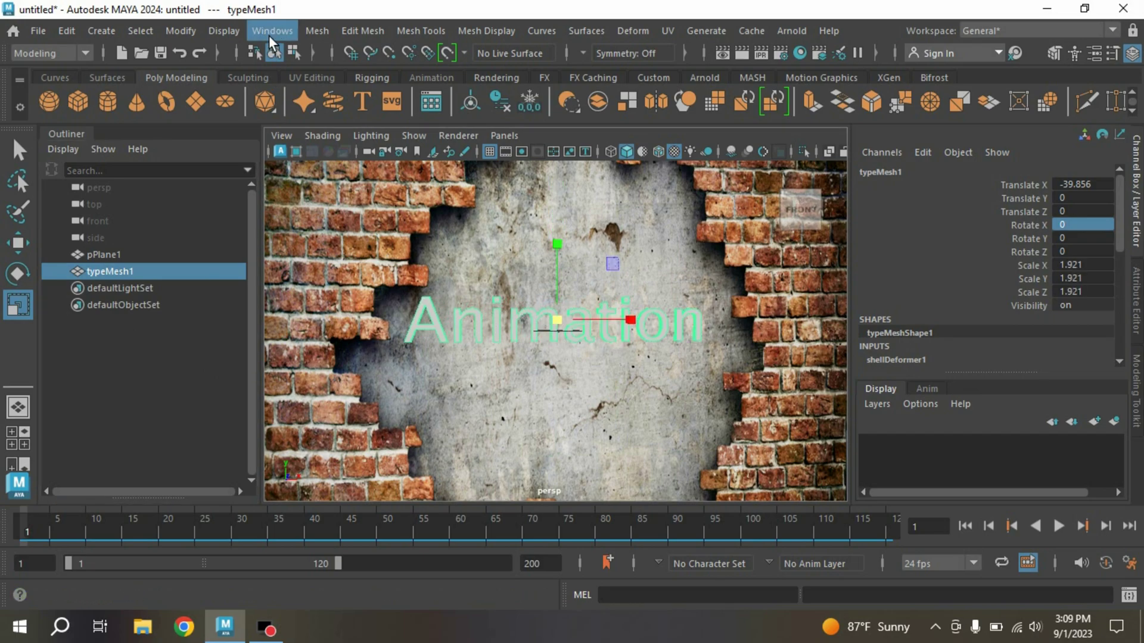
pyautogui.click(272, 31)
pyautogui.moveTo(316, 165)
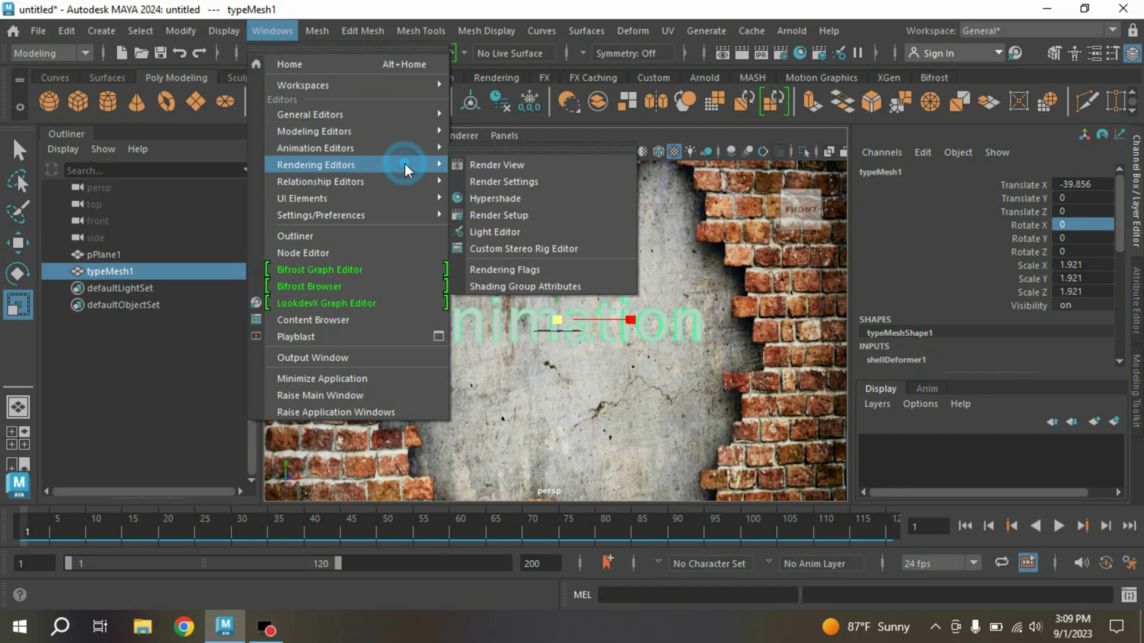
# Step: Create an aiMeshLight on typeMesh1 from the Light Editor, giving light_typeMesh1Shape
pyautogui.click(498, 232)
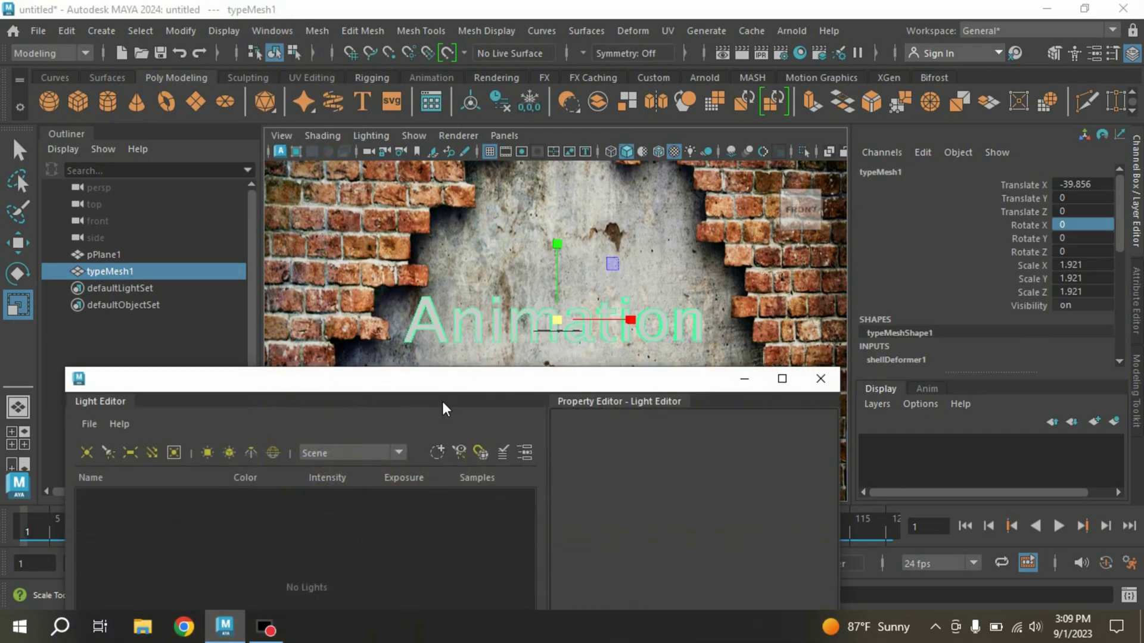
pyautogui.moveTo(425, 393); pyautogui.dragTo(459, 376)
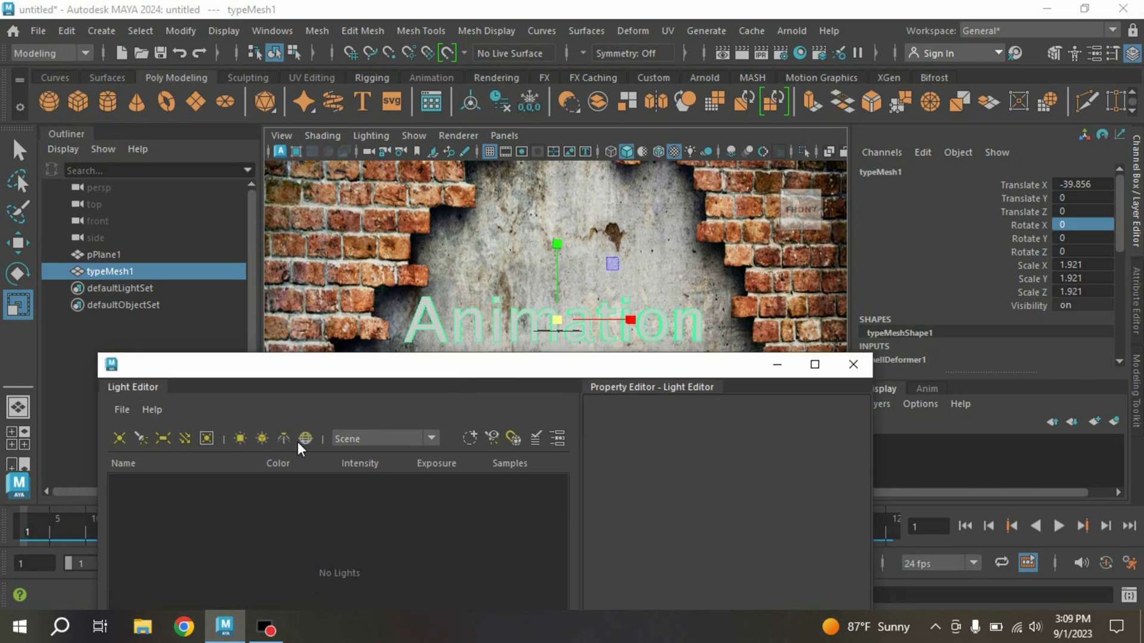
pyautogui.click(259, 439)
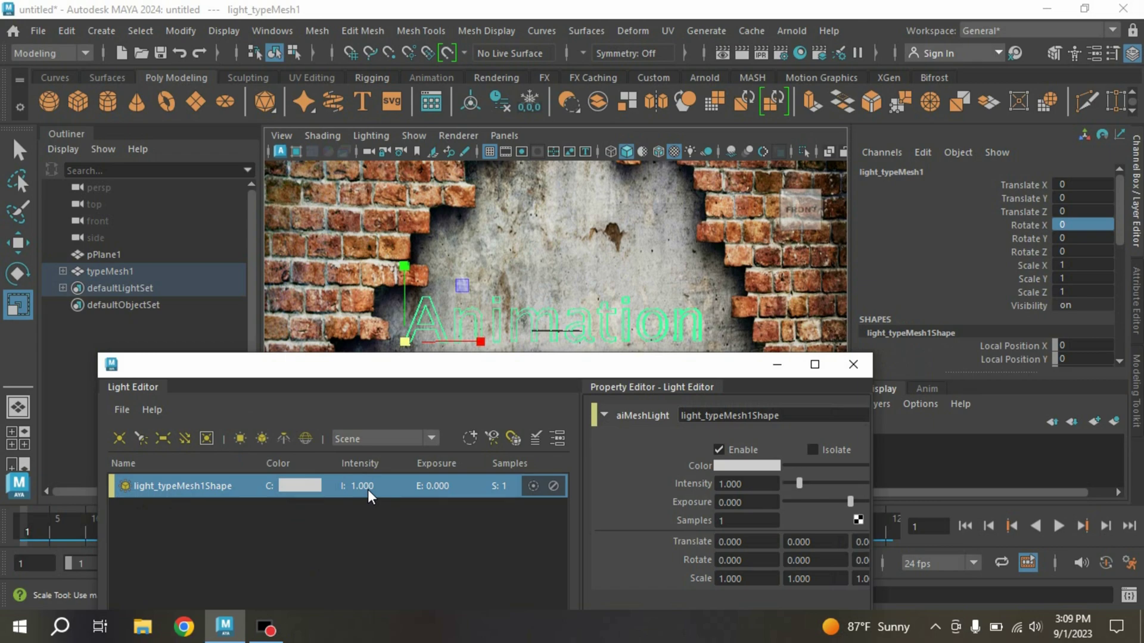
pyautogui.moveTo(559, 365); pyautogui.dragTo(478, 398)
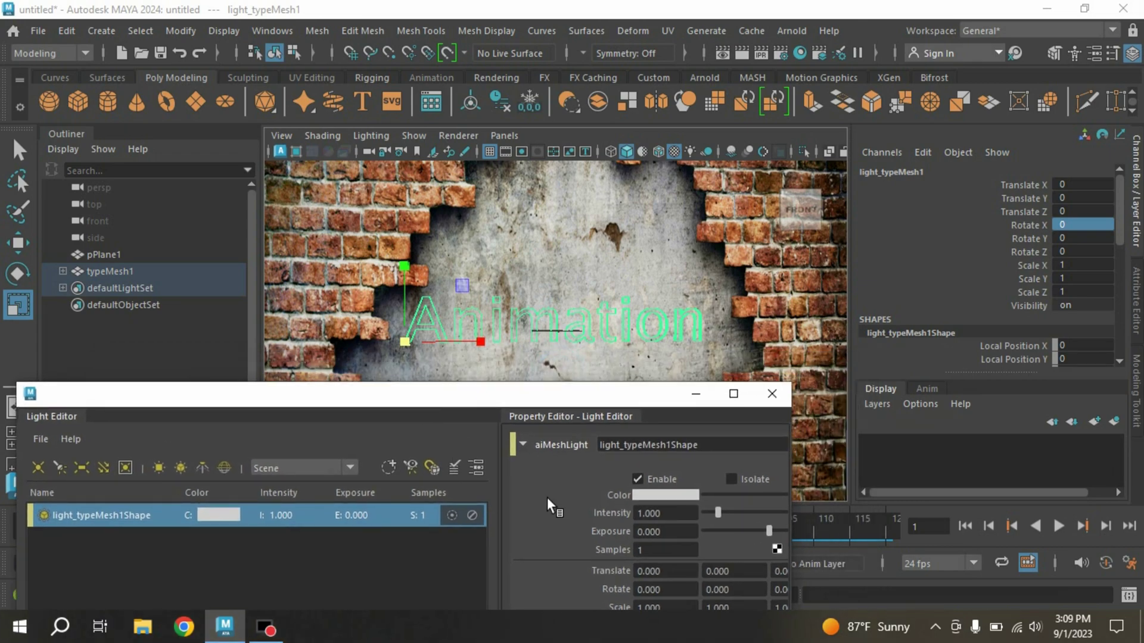
# Step: Set the mesh light's Exposure to 8 in the Attribute Editor
pyautogui.click(1137, 303)
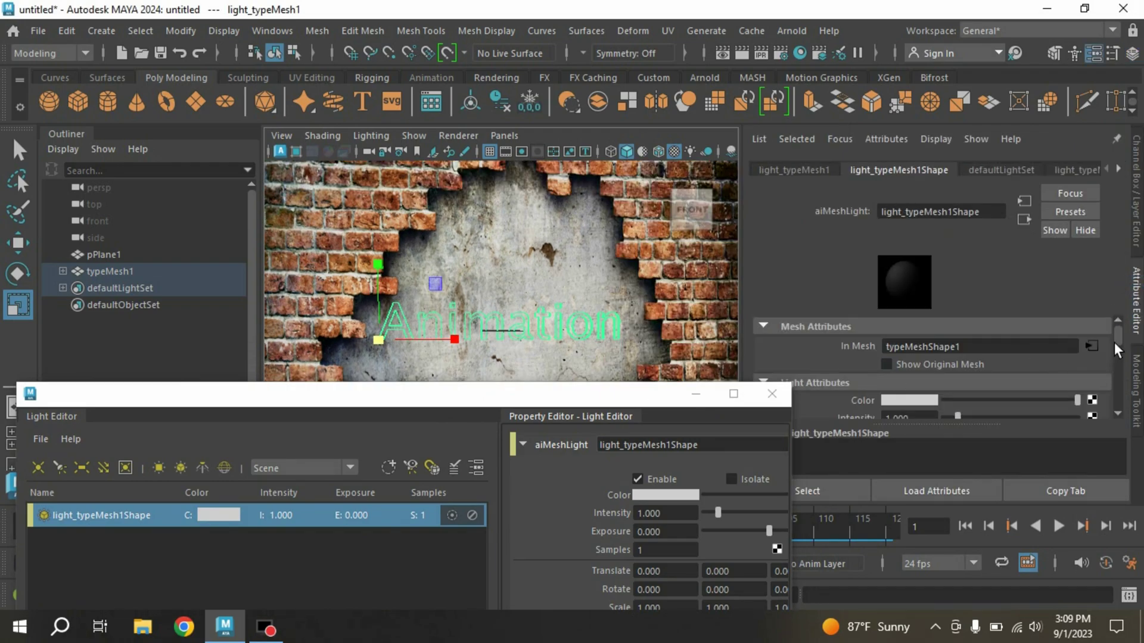
pyautogui.scroll(-3, 1116, 340)
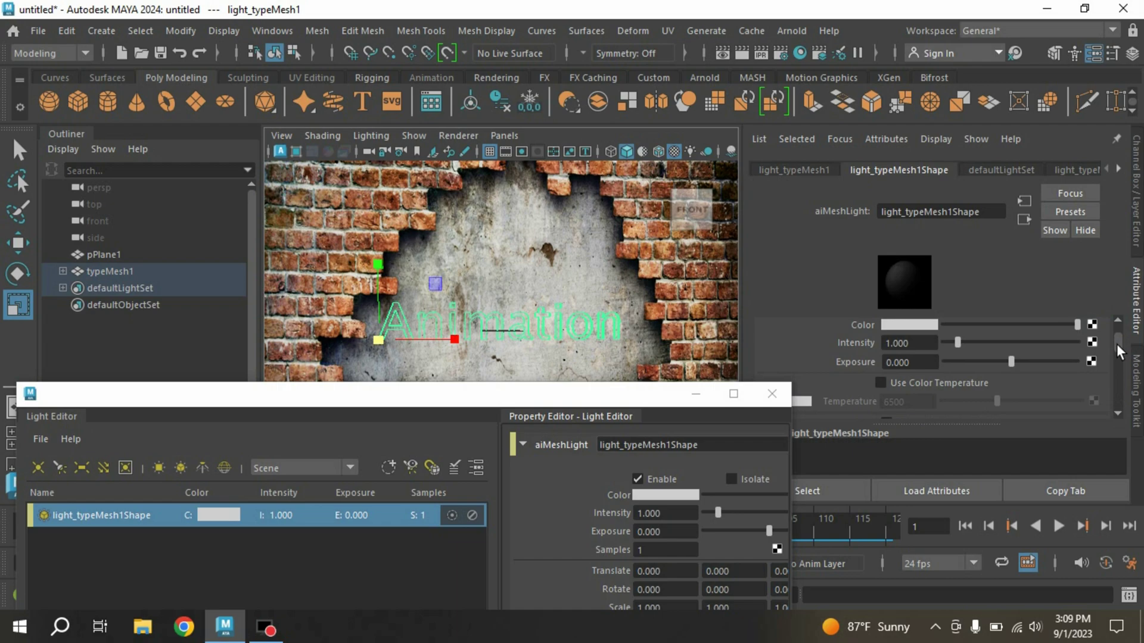
pyautogui.click(919, 363)
pyautogui.write('8')
pyautogui.press('Return')
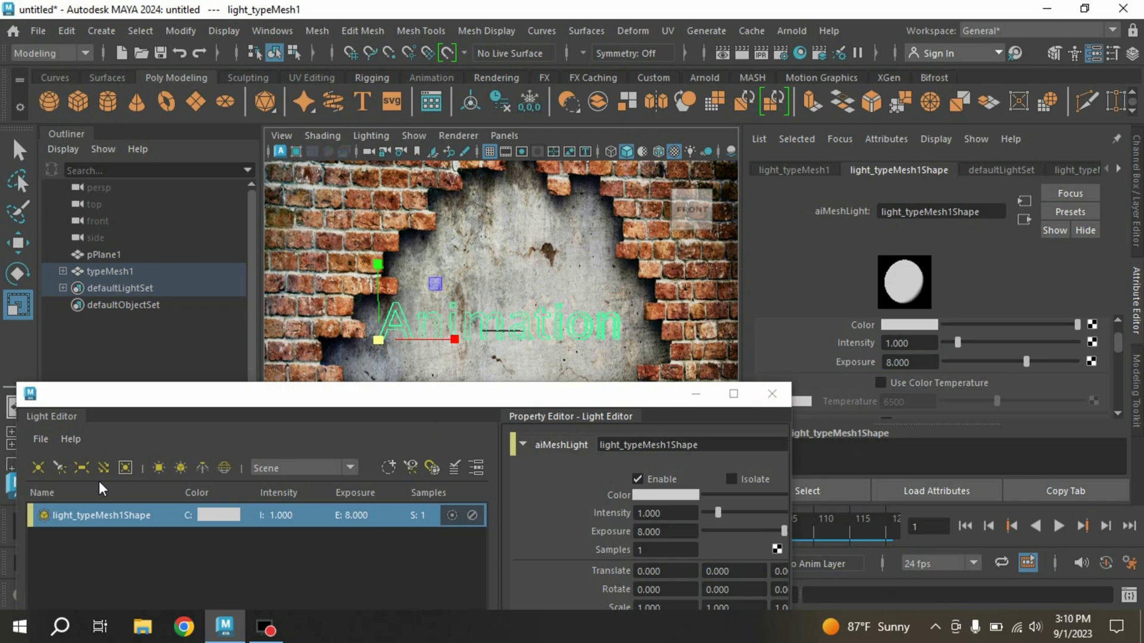
# Step: Render the scene in Arnold RenderView, showing the faint Animation text on black
pyautogui.click(791, 31)
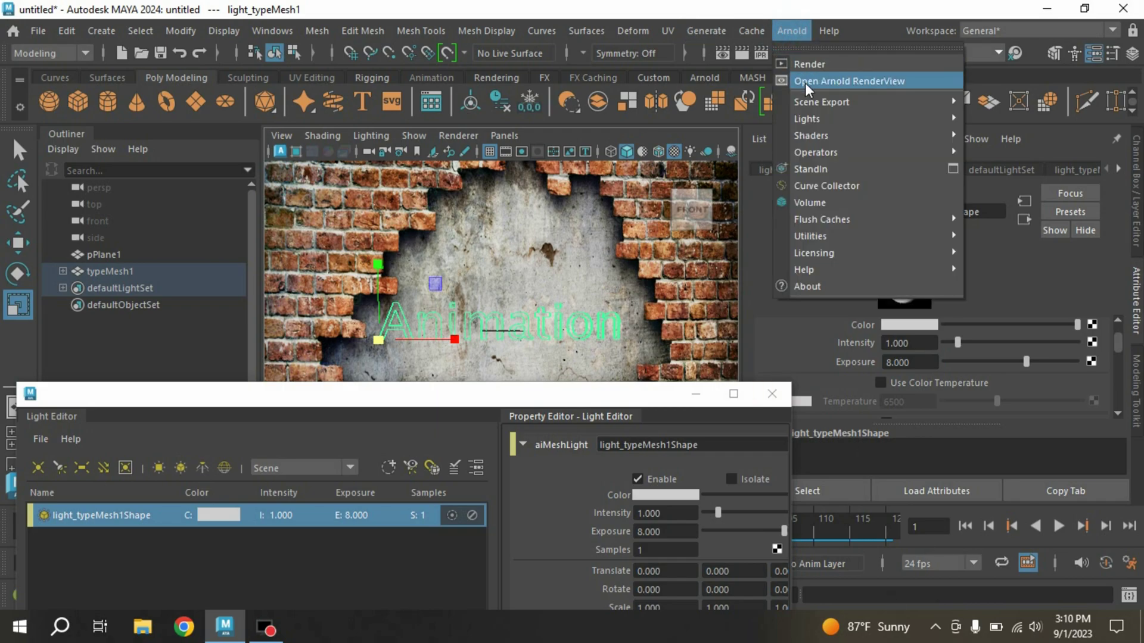
pyautogui.click(806, 83)
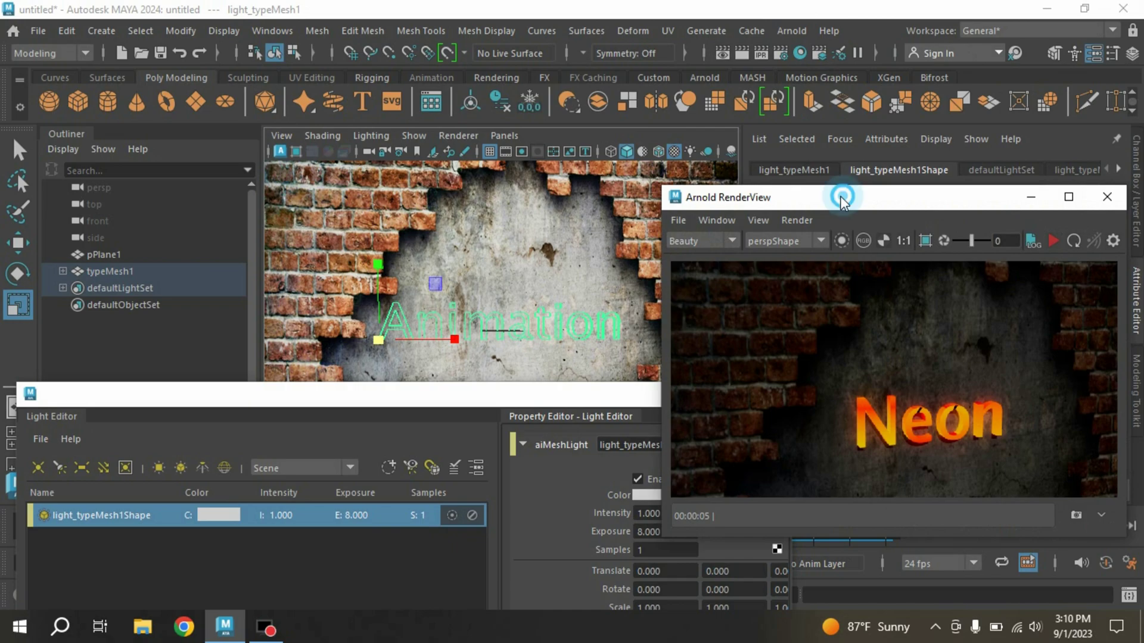
pyautogui.moveTo(840, 196); pyautogui.dragTo(238, 104)
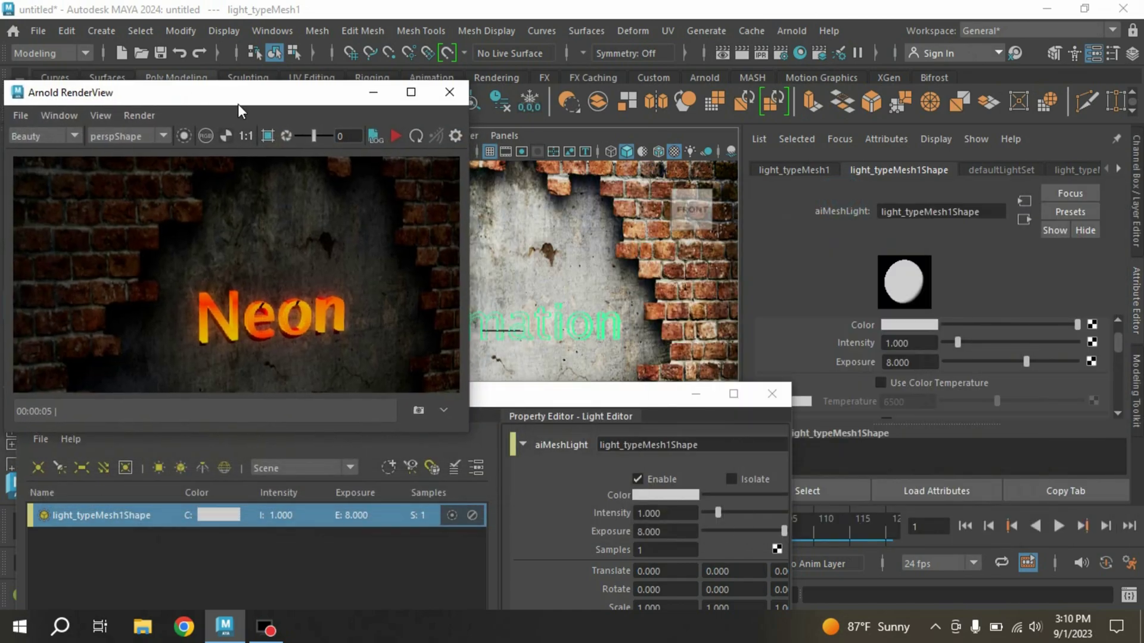
pyautogui.click(420, 137)
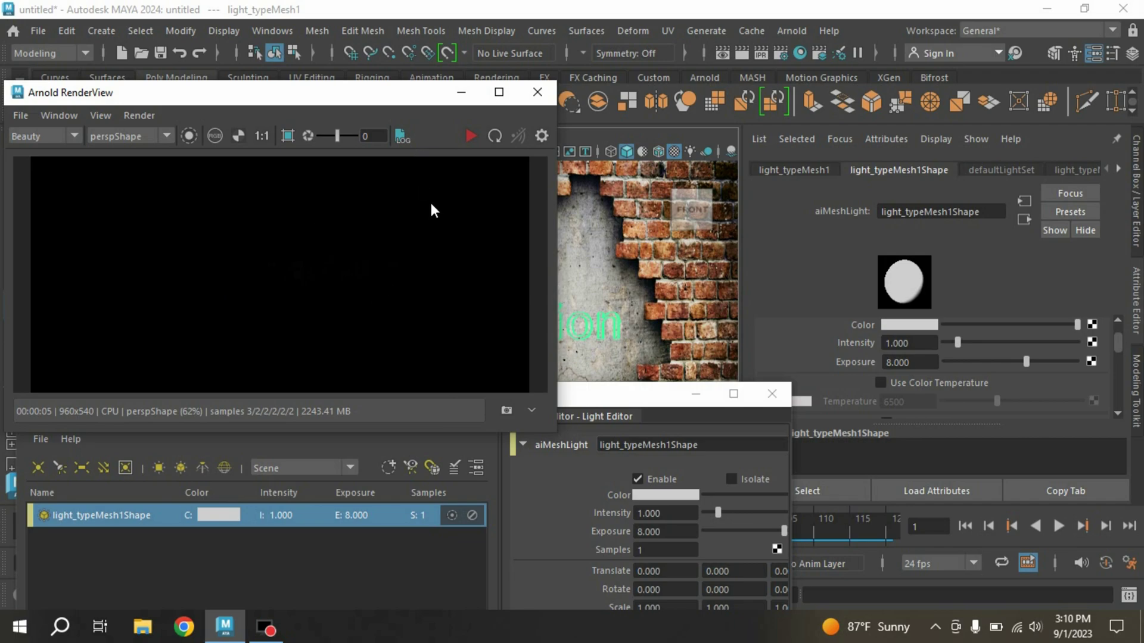
pyautogui.moveTo(1121, 344); pyautogui.dragTo(1117, 345)
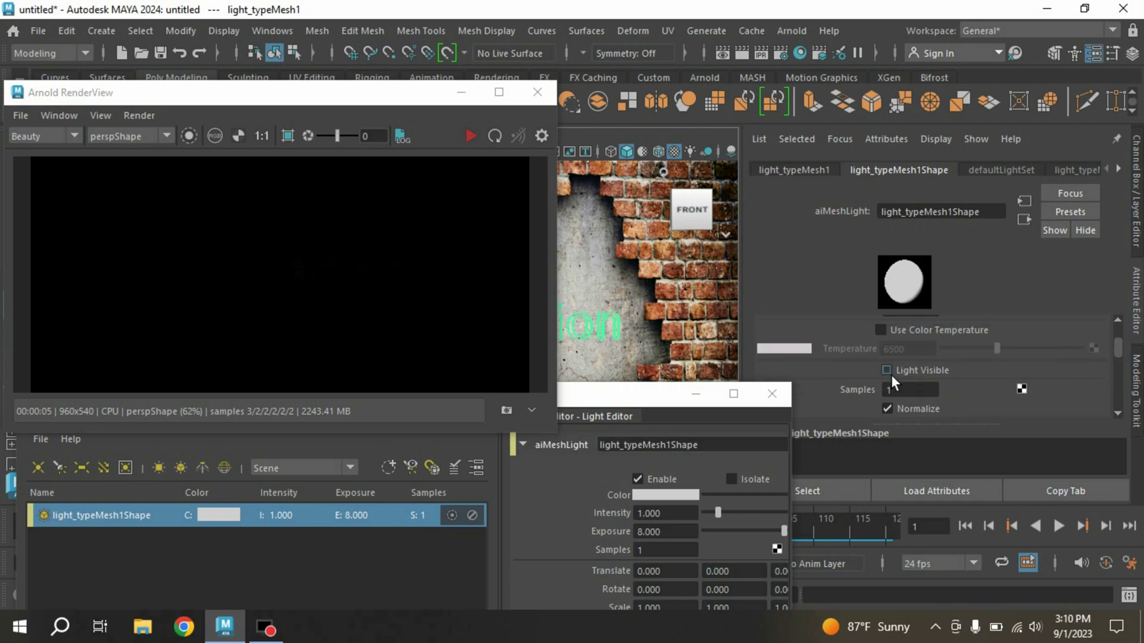
pyautogui.click(496, 137)
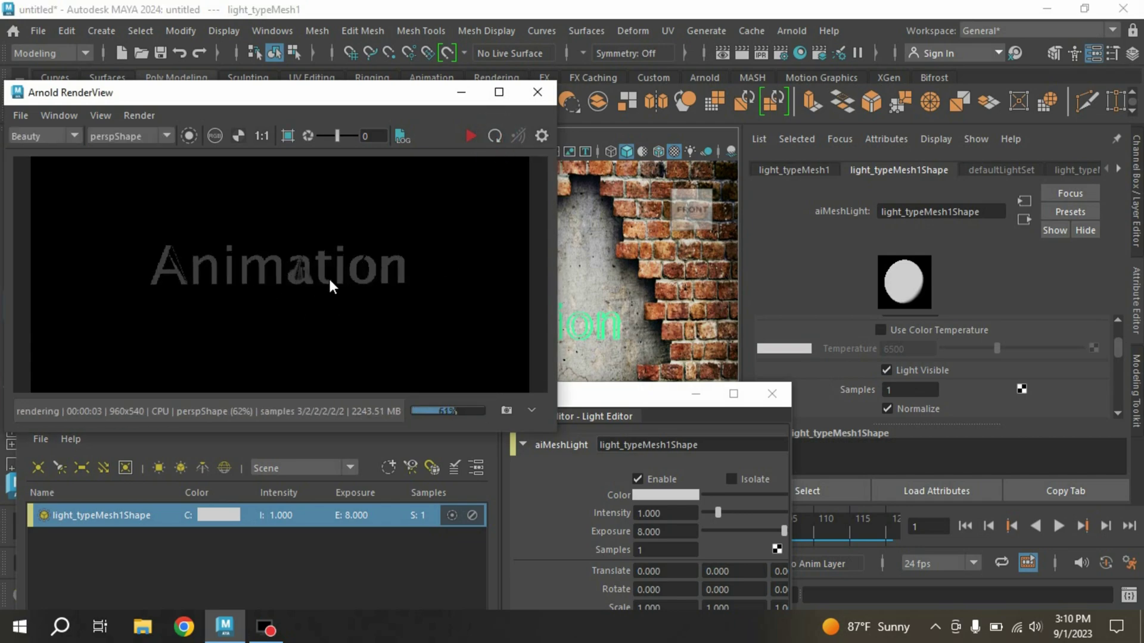
pyautogui.click(466, 94)
# Step: Add a directional light, move it out from the wall and aim it toward the bricks
pyautogui.click(697, 394)
pyautogui.click(101, 30)
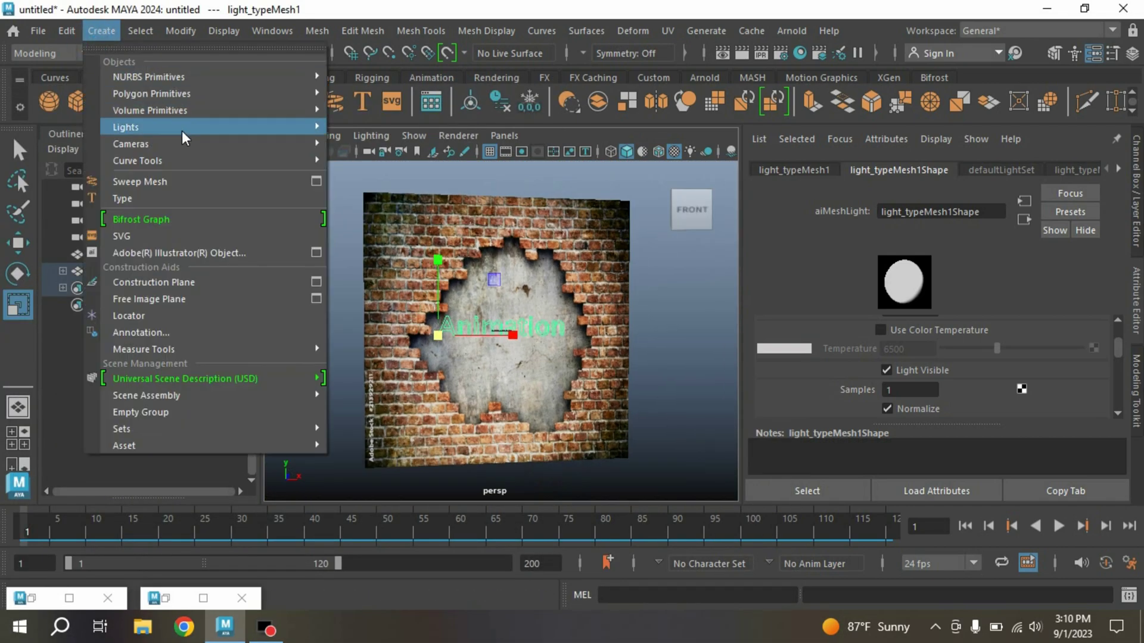
pyautogui.moveTo(125, 127)
pyautogui.click(383, 143)
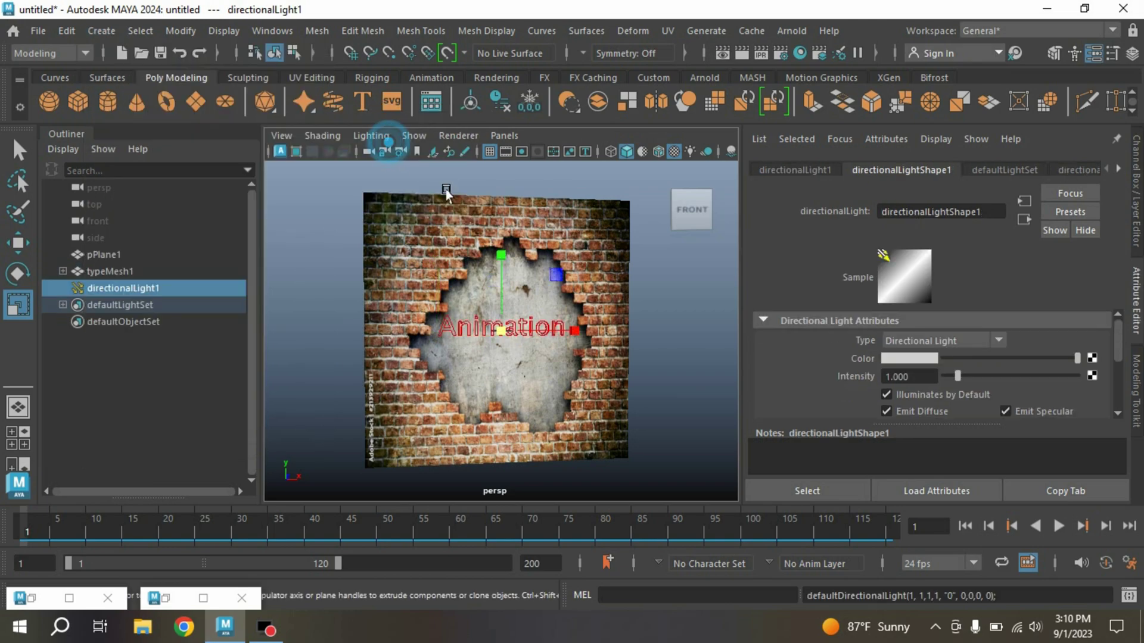
pyautogui.moveTo(393, 322)
pyautogui.keyDown('alt'); pyautogui.mouseDown()
pyautogui.moveTo(457, 363)
pyautogui.moveTo(482, 357)
pyautogui.mouseUp(); pyautogui.keyUp('alt')
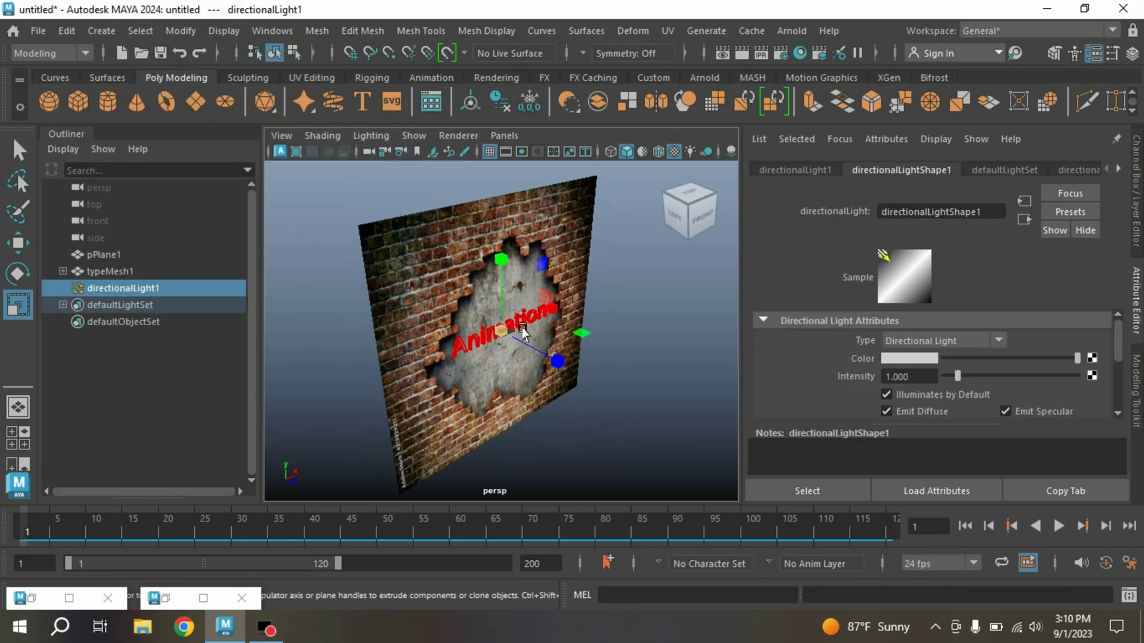
pyautogui.press('w')
pyautogui.hotkey('ctrl', 't')
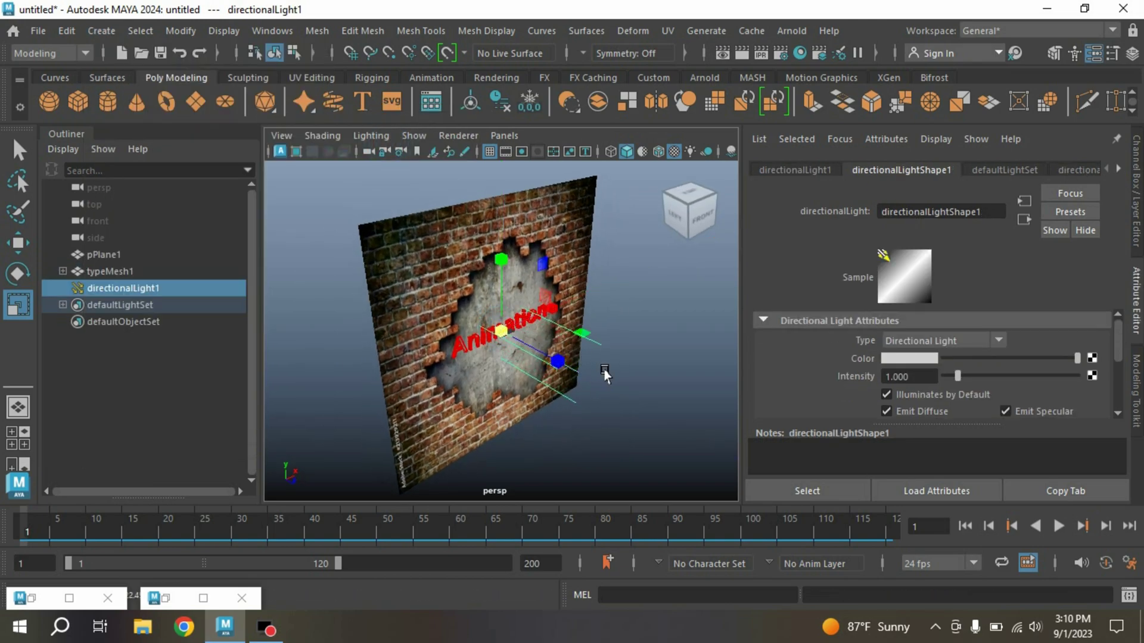
pyautogui.click(20, 243)
pyautogui.moveTo(501, 331); pyautogui.dragTo(633, 247)
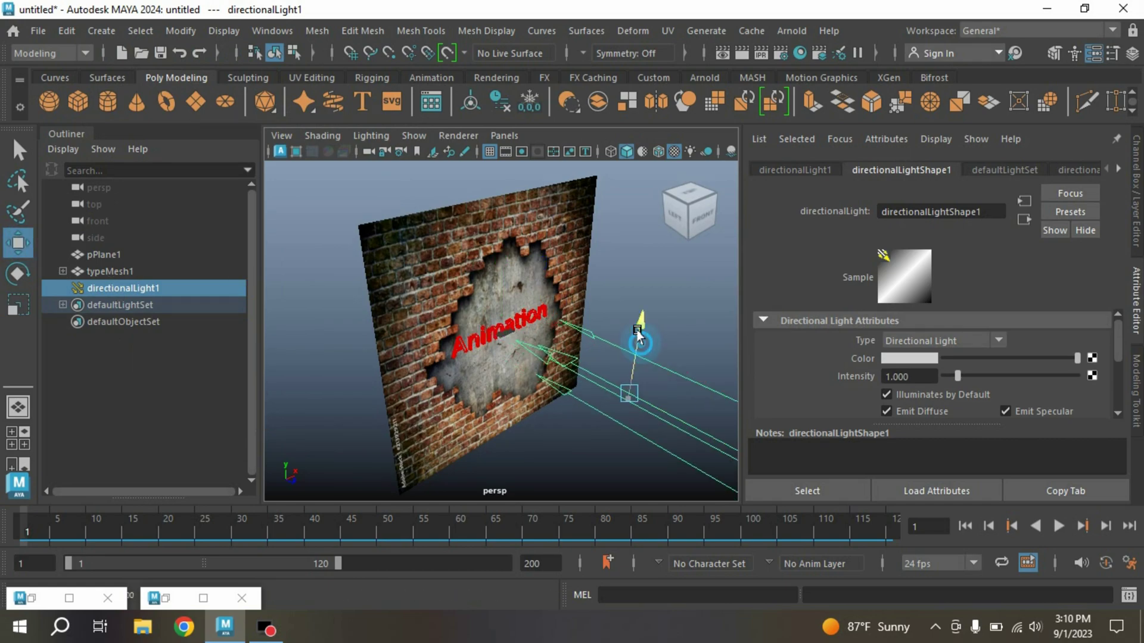
pyautogui.press('e')
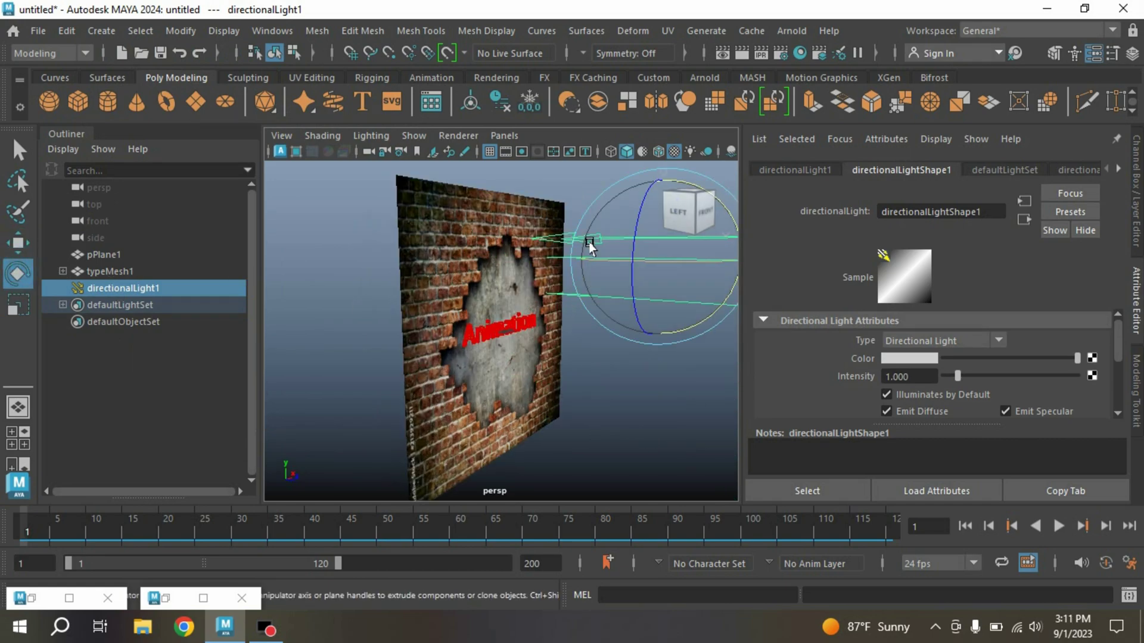
pyautogui.moveTo(585, 295); pyautogui.dragTo(580, 266)
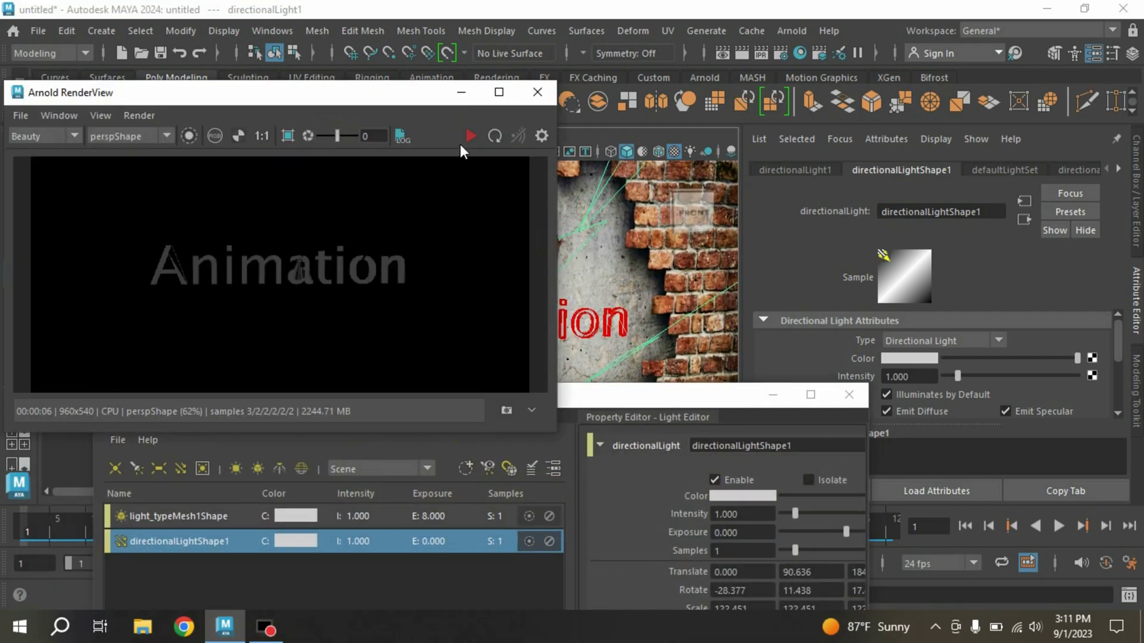
# Step: Re-render to preview the lit wall and select light_typeMesh1Shape
pyautogui.click(494, 136)
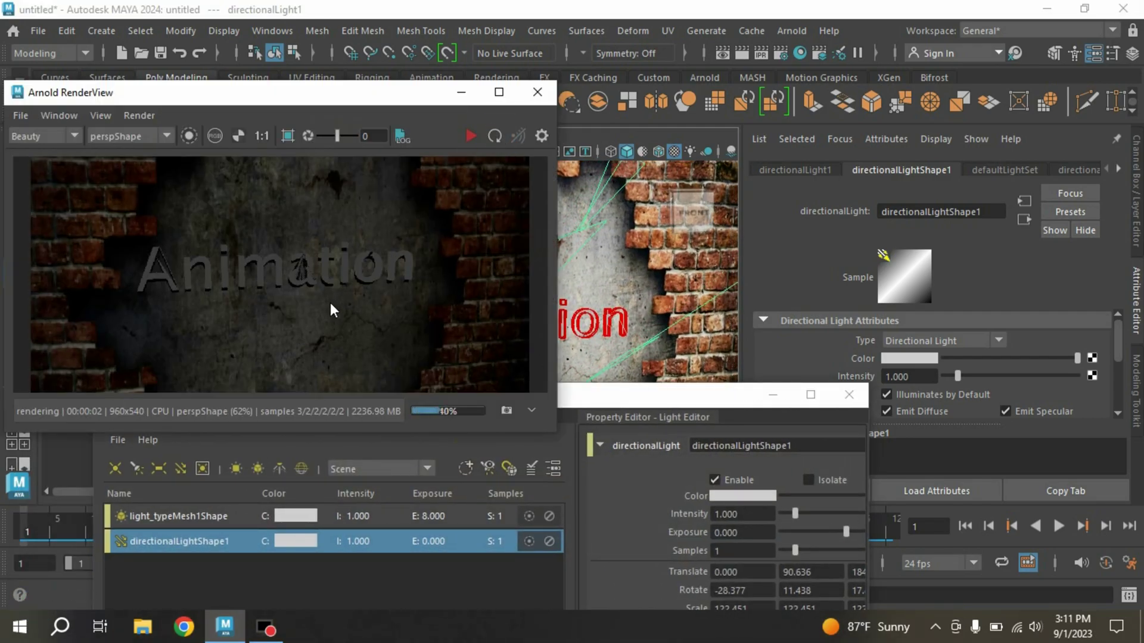
pyautogui.click(179, 516)
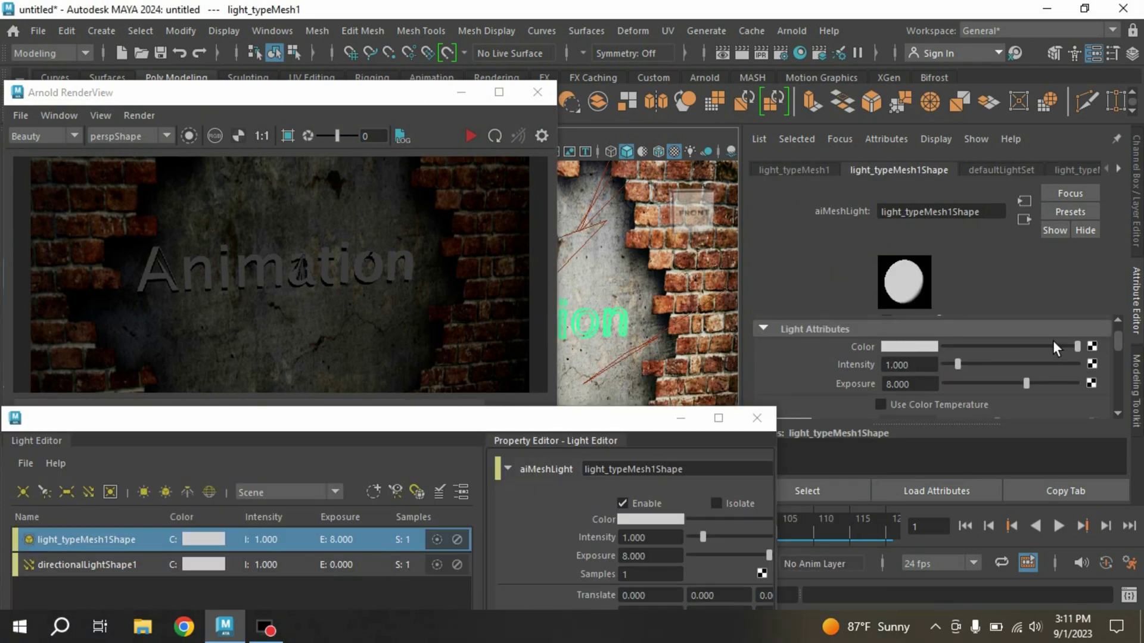
# Step: Map a Ramp texture onto the mesh light's Color and bring up the ramp editor
pyautogui.click(1091, 347)
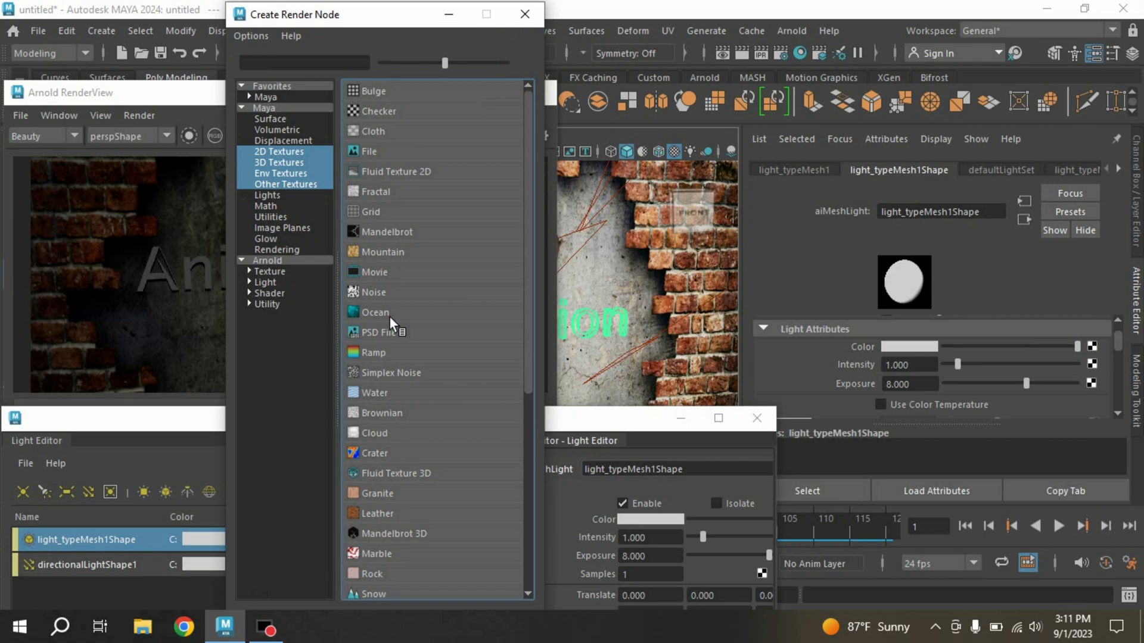
pyautogui.click(373, 352)
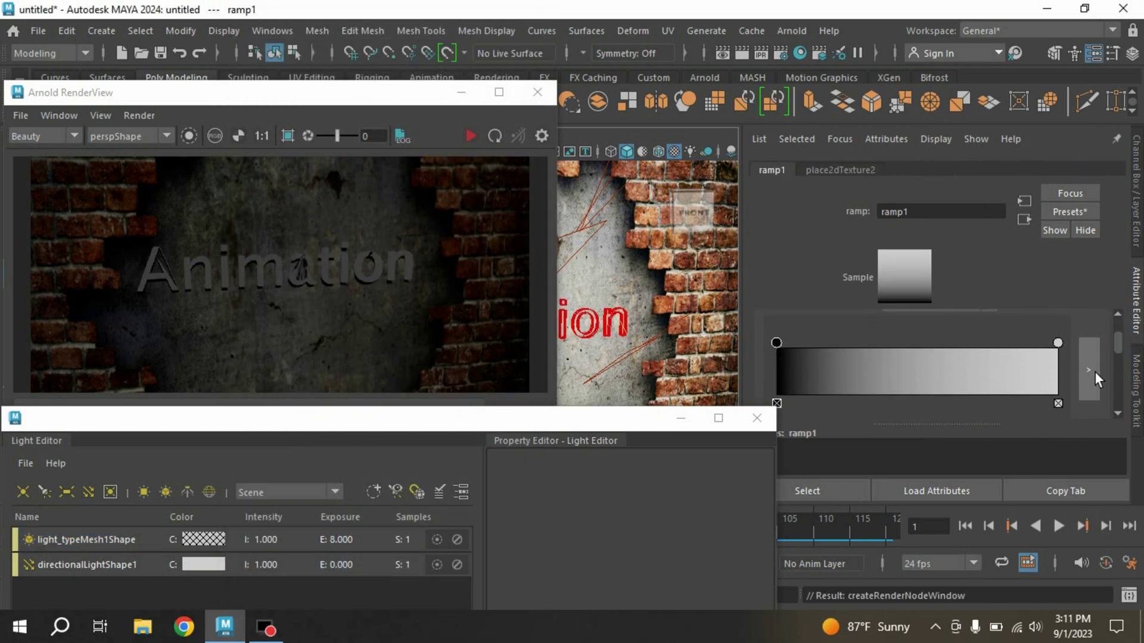
pyautogui.click(1092, 371)
pyautogui.moveTo(789, 156); pyautogui.dragTo(828, 149)
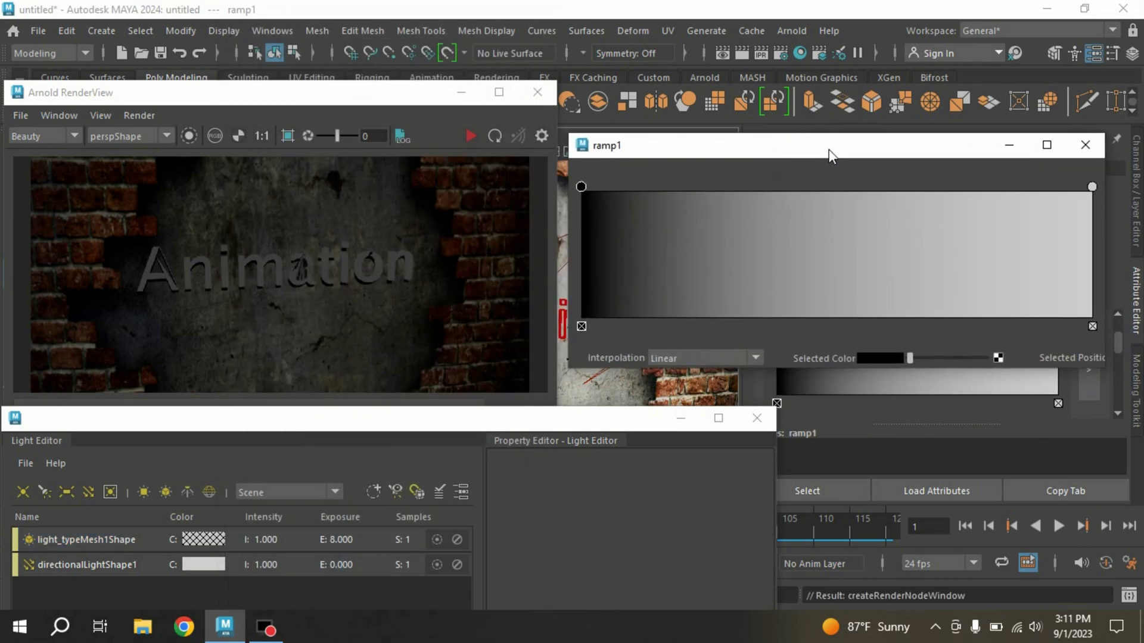
# Step: Set ramp handles to alternating yellow, red and orange bands
pyautogui.click(580, 188)
pyautogui.click(881, 359)
pyautogui.click(774, 349)
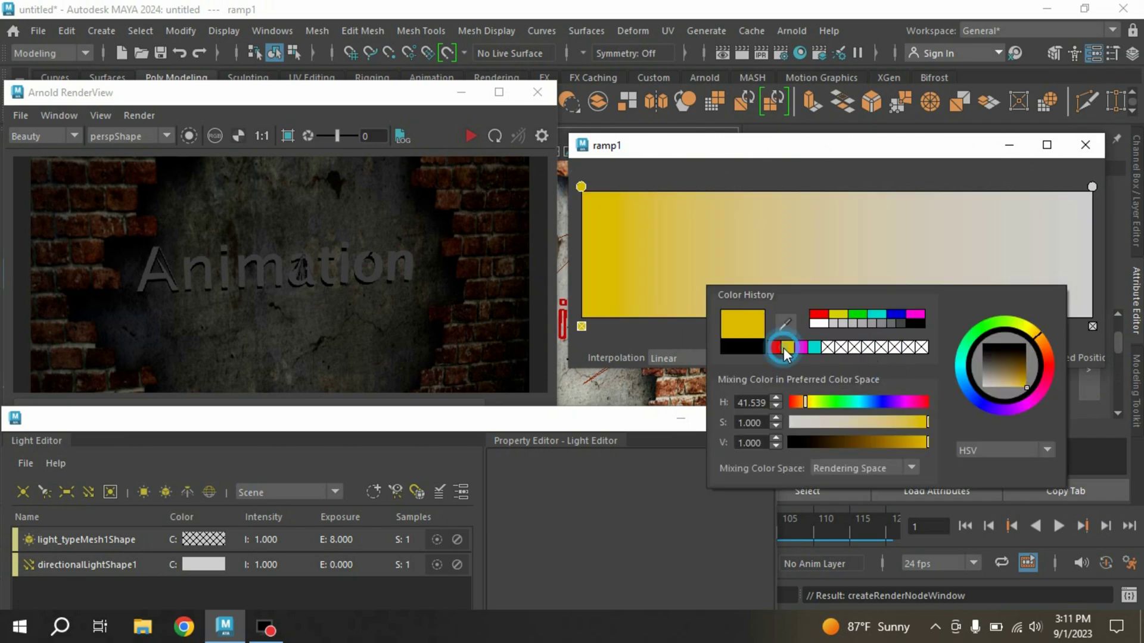
pyautogui.click(881, 359)
pyautogui.click(787, 349)
pyautogui.click(795, 223)
pyautogui.click(881, 224)
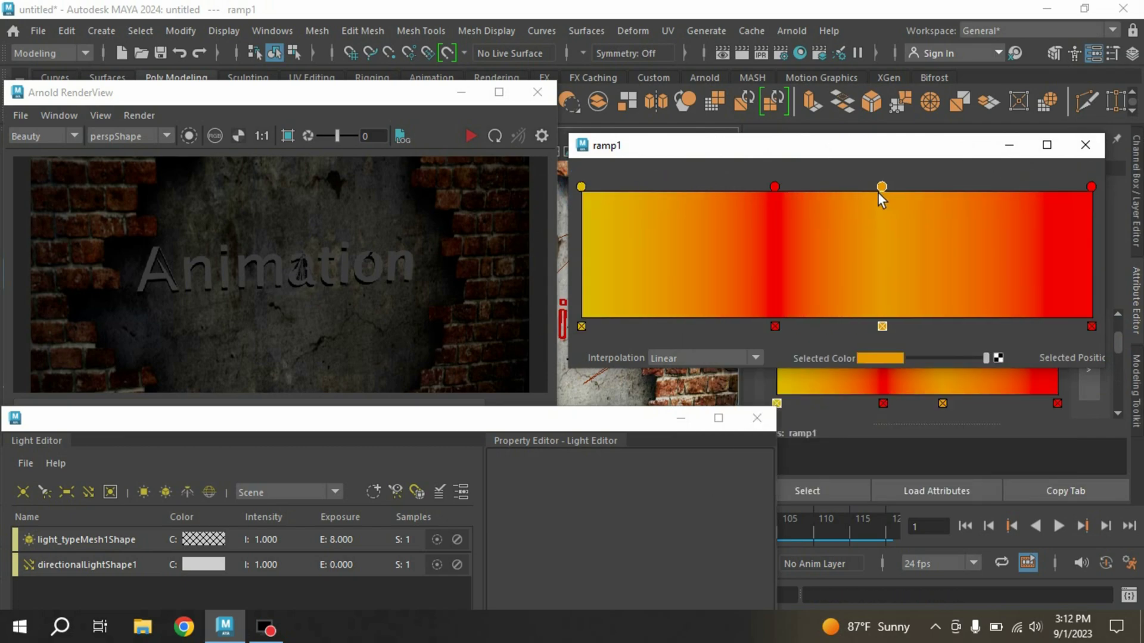
pyautogui.click(966, 223)
pyautogui.click(755, 224)
pyautogui.moveTo(754, 187); pyautogui.dragTo(741, 189)
pyautogui.click(1086, 145)
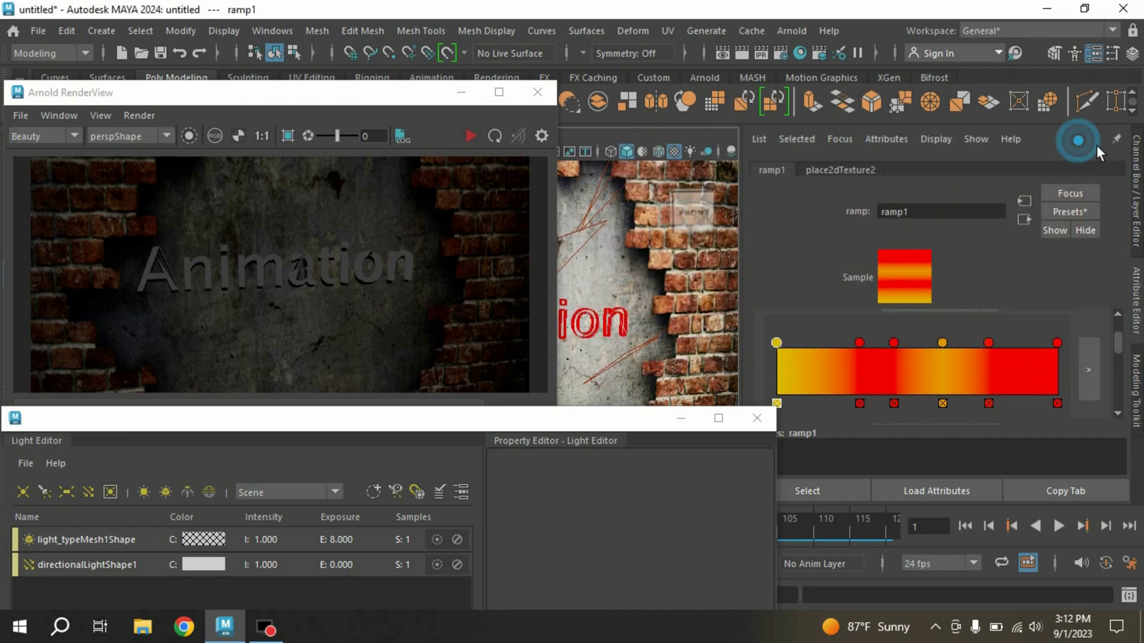
# Step: Re-render with the ramp colours, then raise the mesh light Exposure to 15 and re-render
pyautogui.click(497, 135)
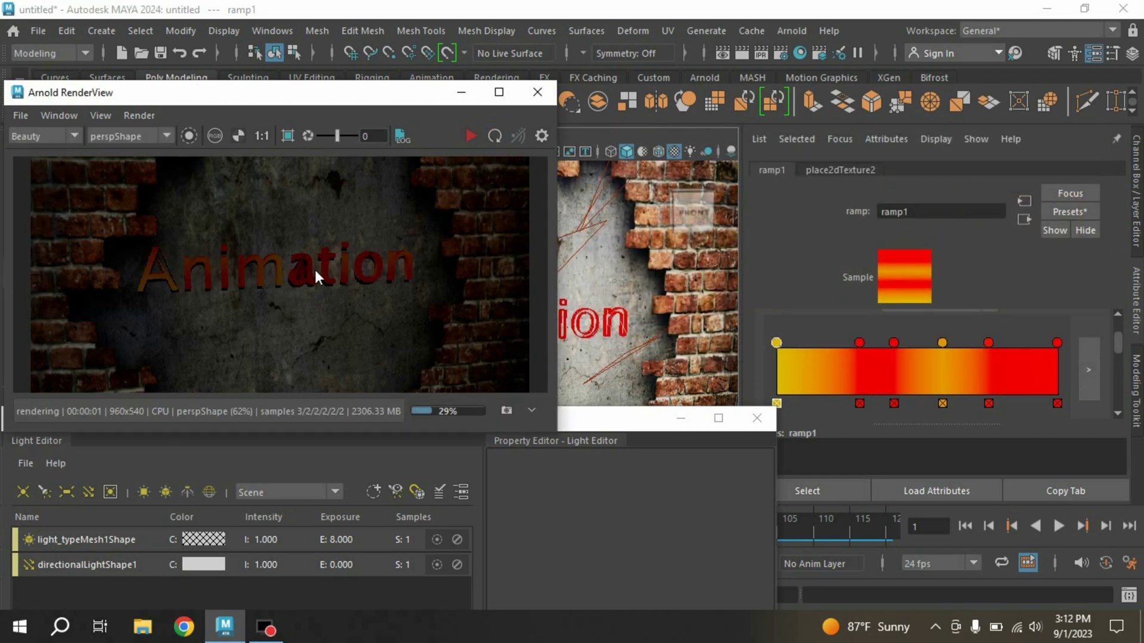
pyautogui.click(585, 321)
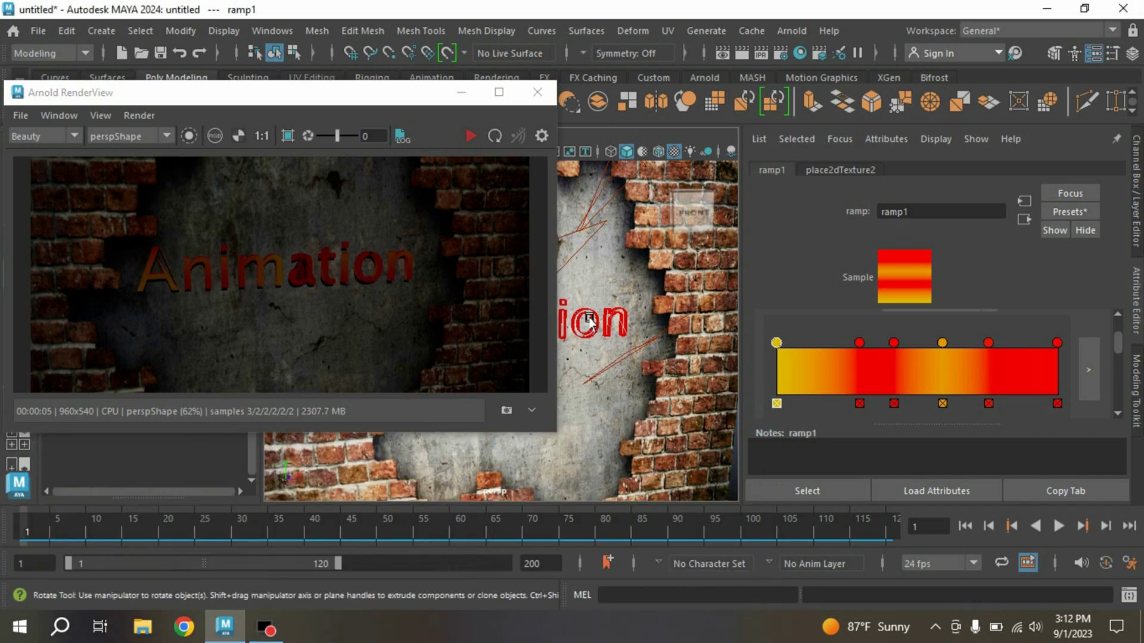
pyautogui.click(592, 320)
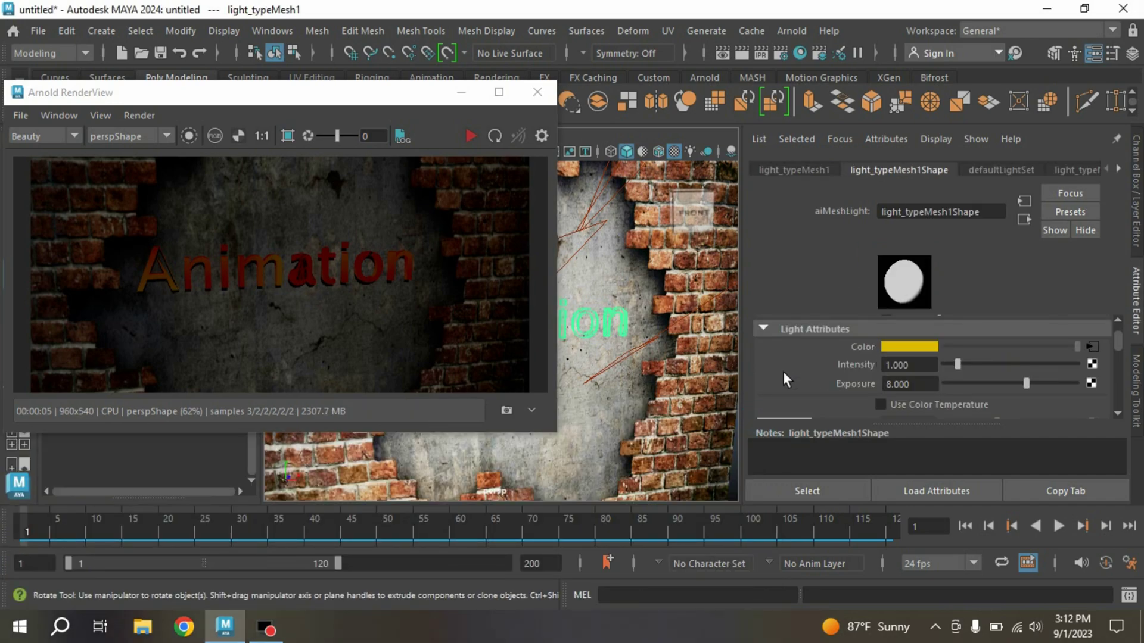
pyautogui.doubleClick(898, 385)
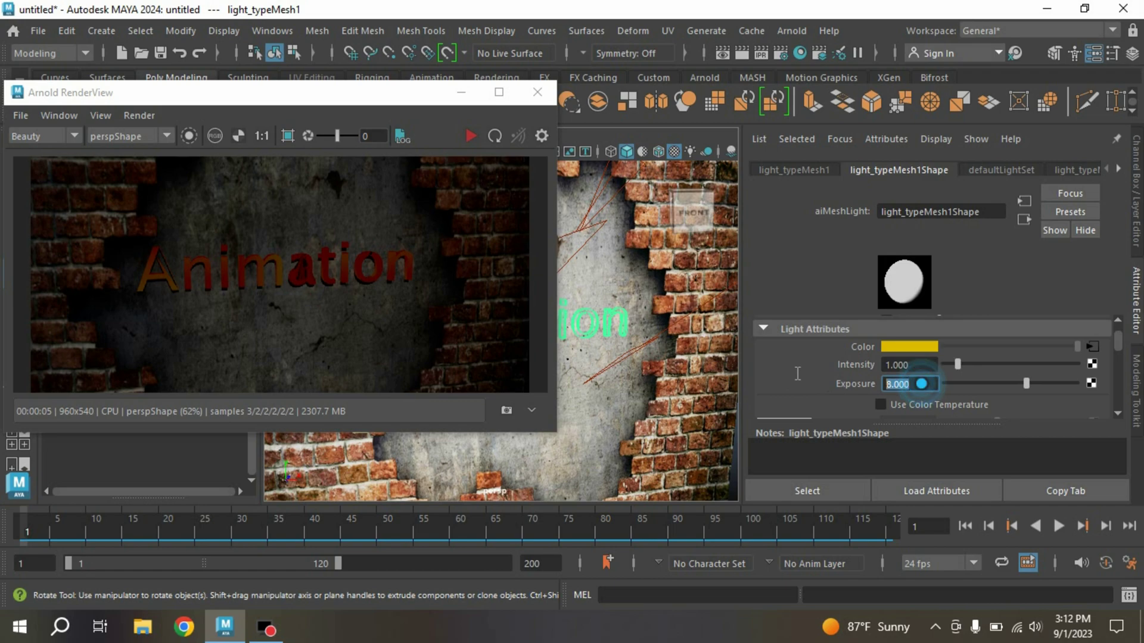
pyautogui.write('15')
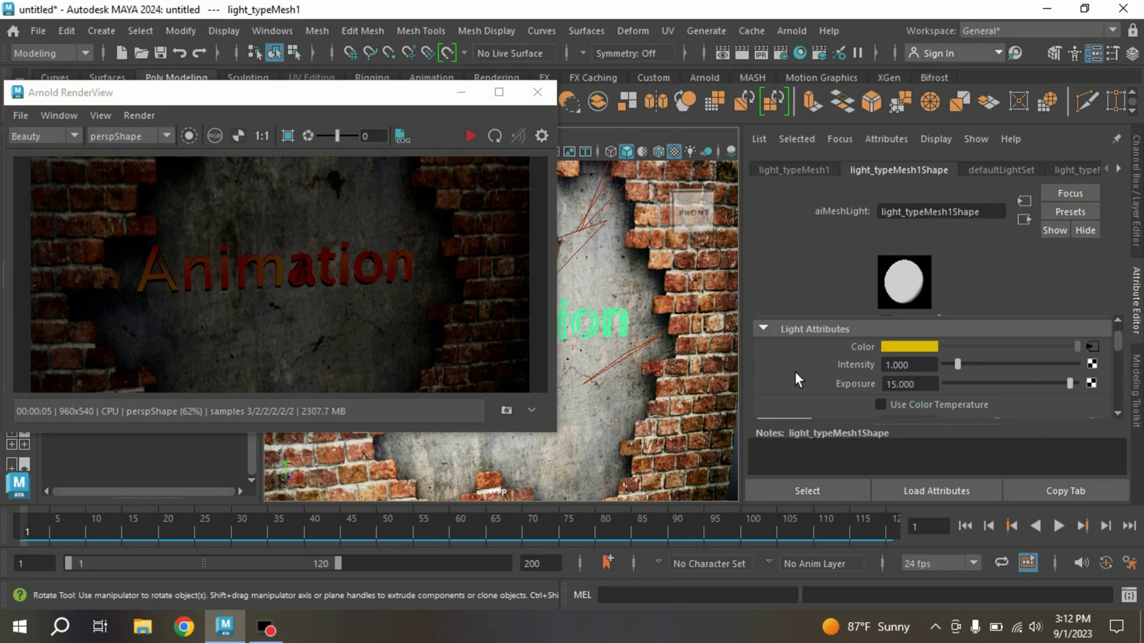
pyautogui.click(494, 136)
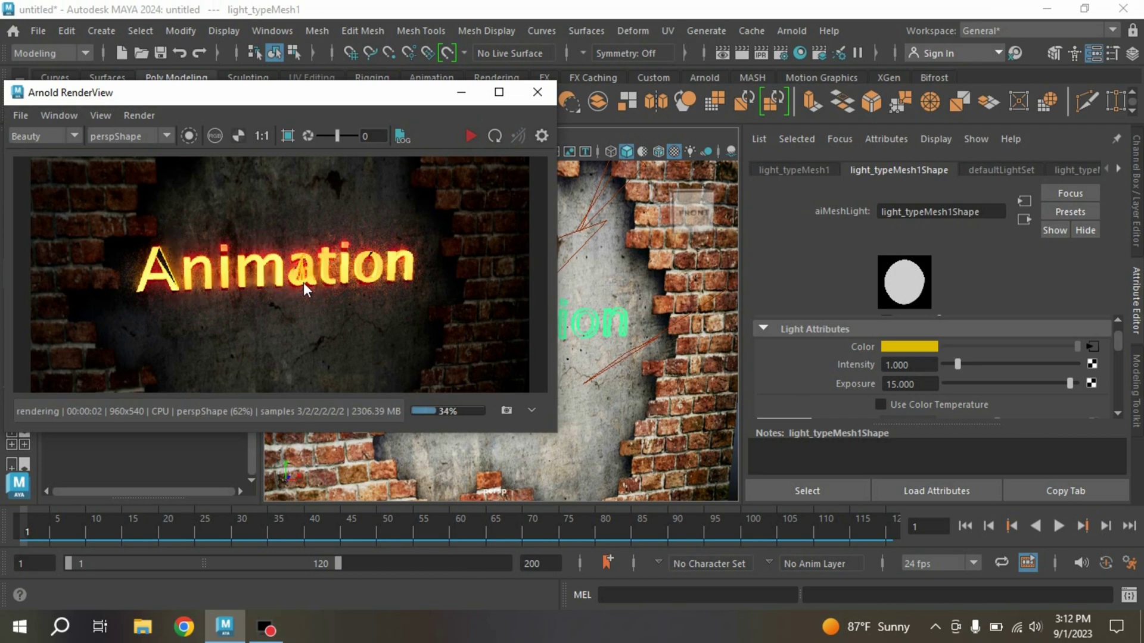
pyautogui.moveTo(1119, 343); pyautogui.dragTo(1120, 348)
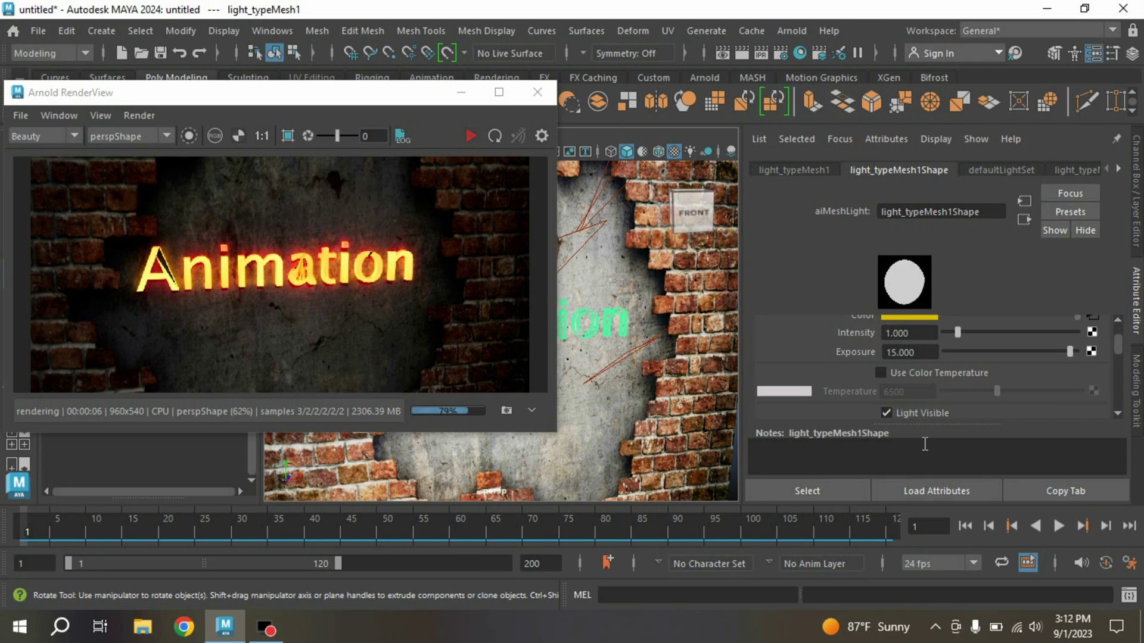
pyautogui.moveTo(1121, 352); pyautogui.dragTo(1121, 344)
# Step: Set the mesh light Intensity to 5 and re-render the glowing Animation text
pyautogui.doubleClick(910, 354)
pyautogui.write('5')
pyautogui.press('Return')
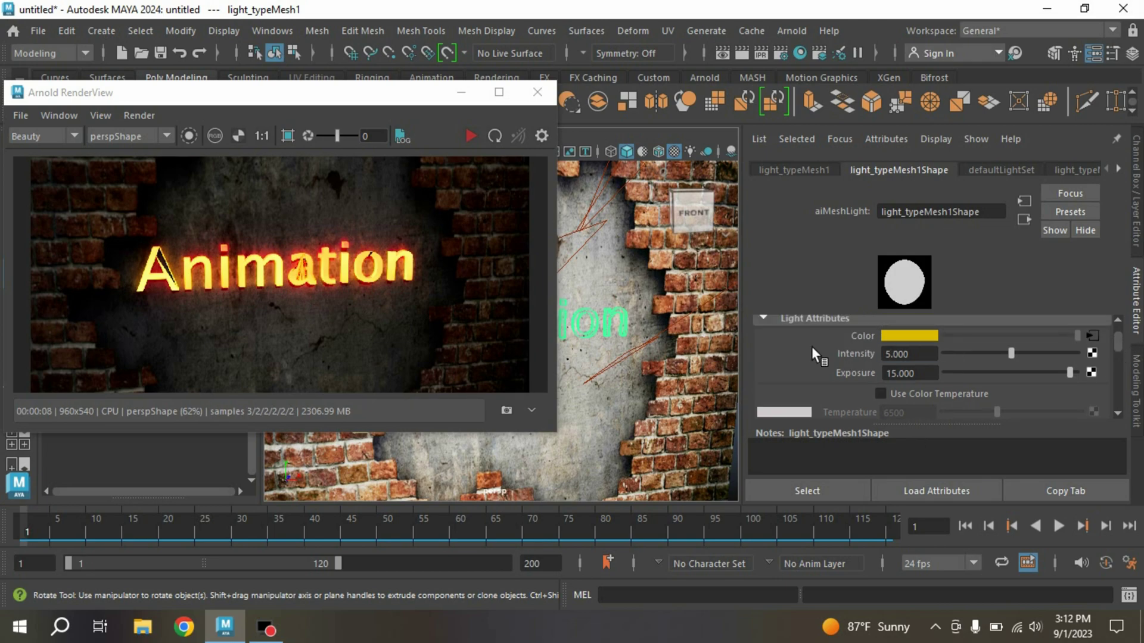
pyautogui.click(495, 136)
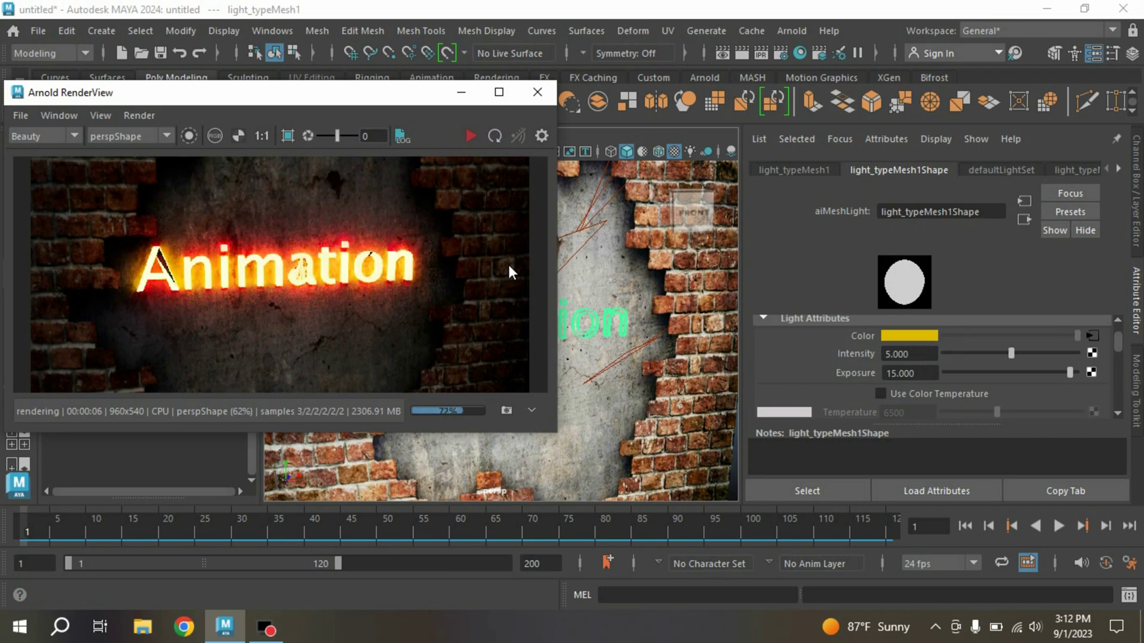
# Step: Make ramp1 mostly red with yellow only at the left end and re-render the glowing text
pyautogui.click(1092, 336)
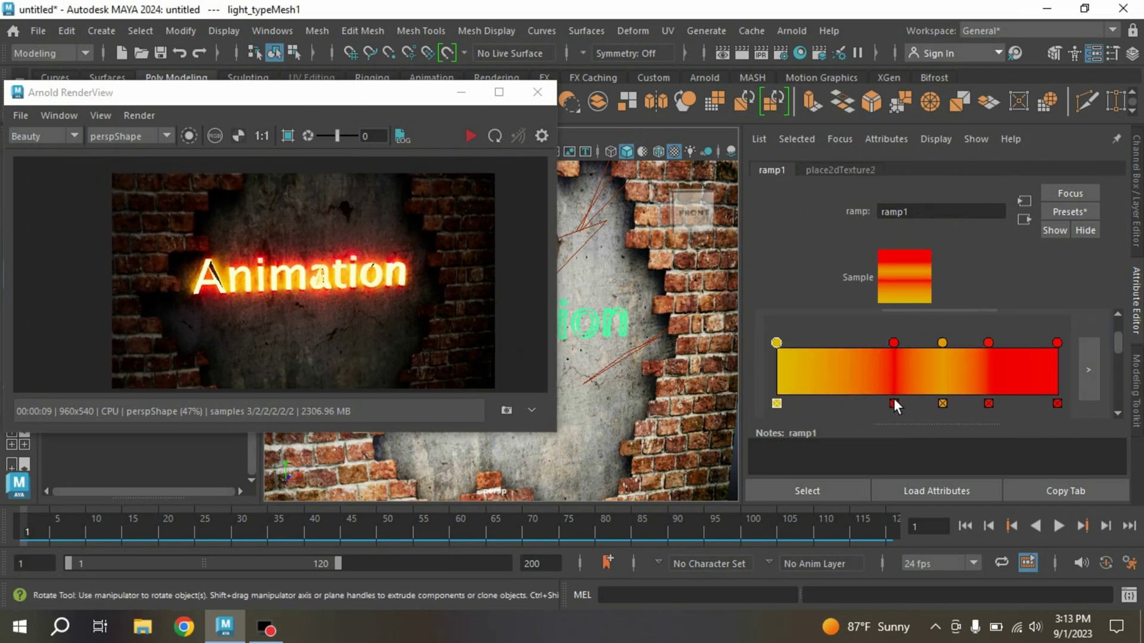
pyautogui.moveTo(989, 344); pyautogui.dragTo(822, 349)
pyautogui.click(942, 404)
pyautogui.click(494, 136)
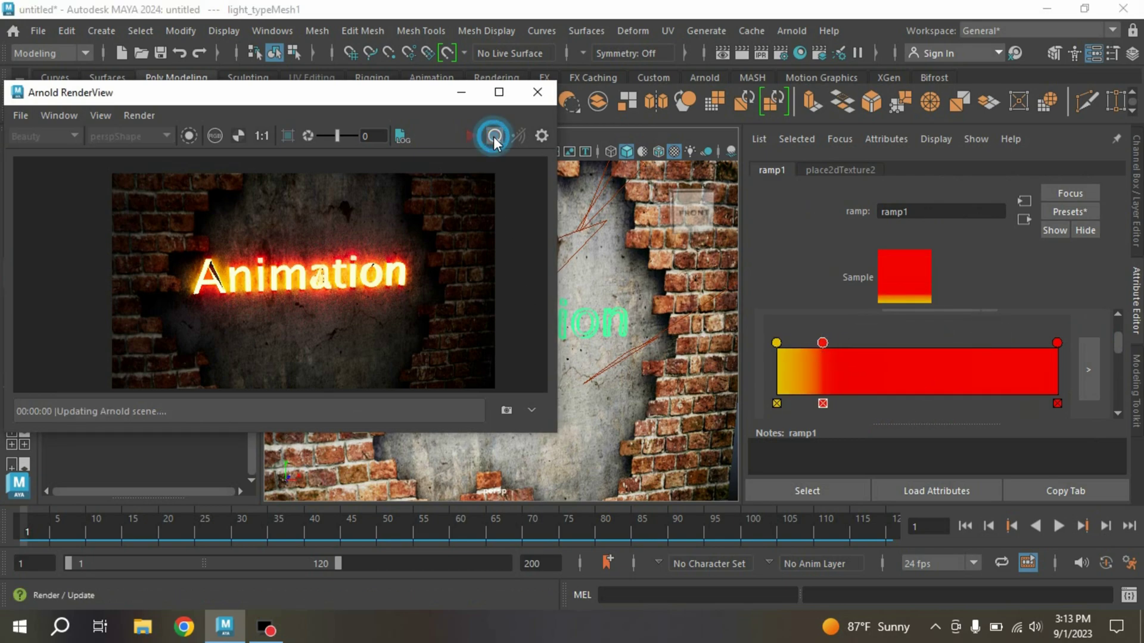